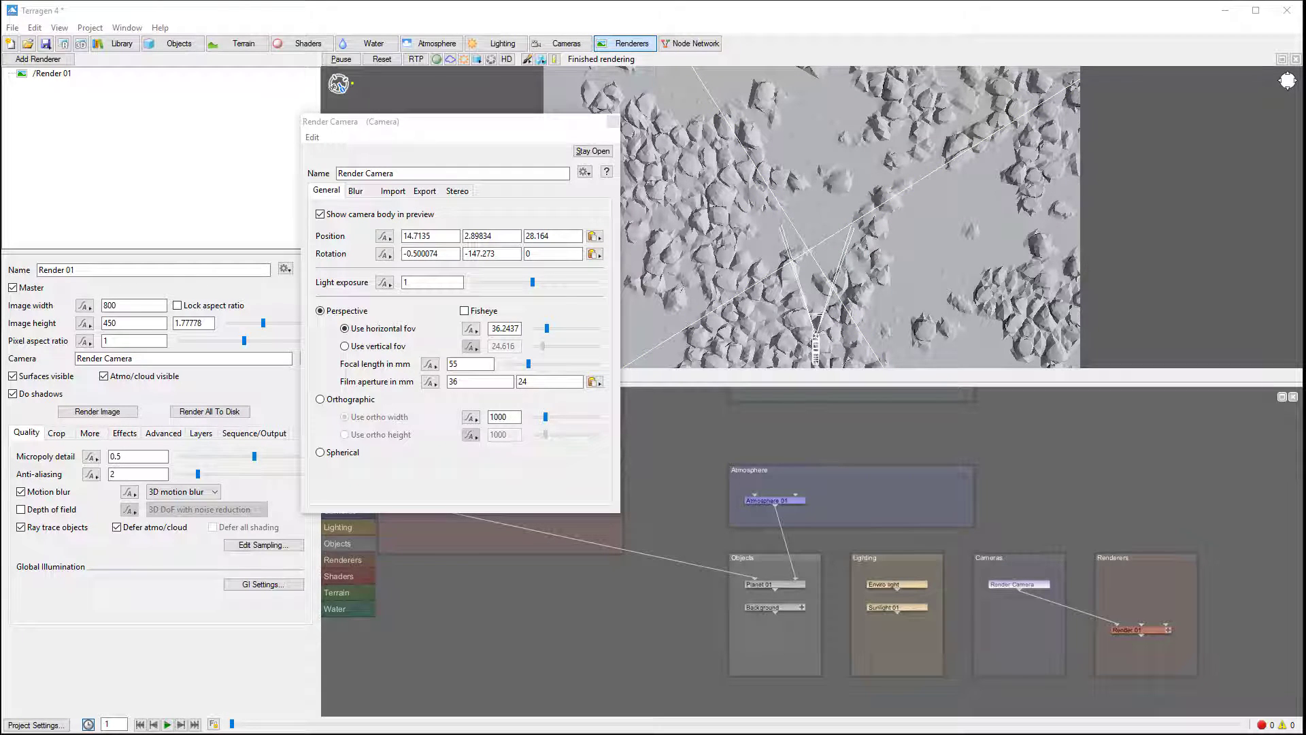
- Switch to the Chrome window showing the Wikipedia 'Depth of field' article
key(alt+Tab)
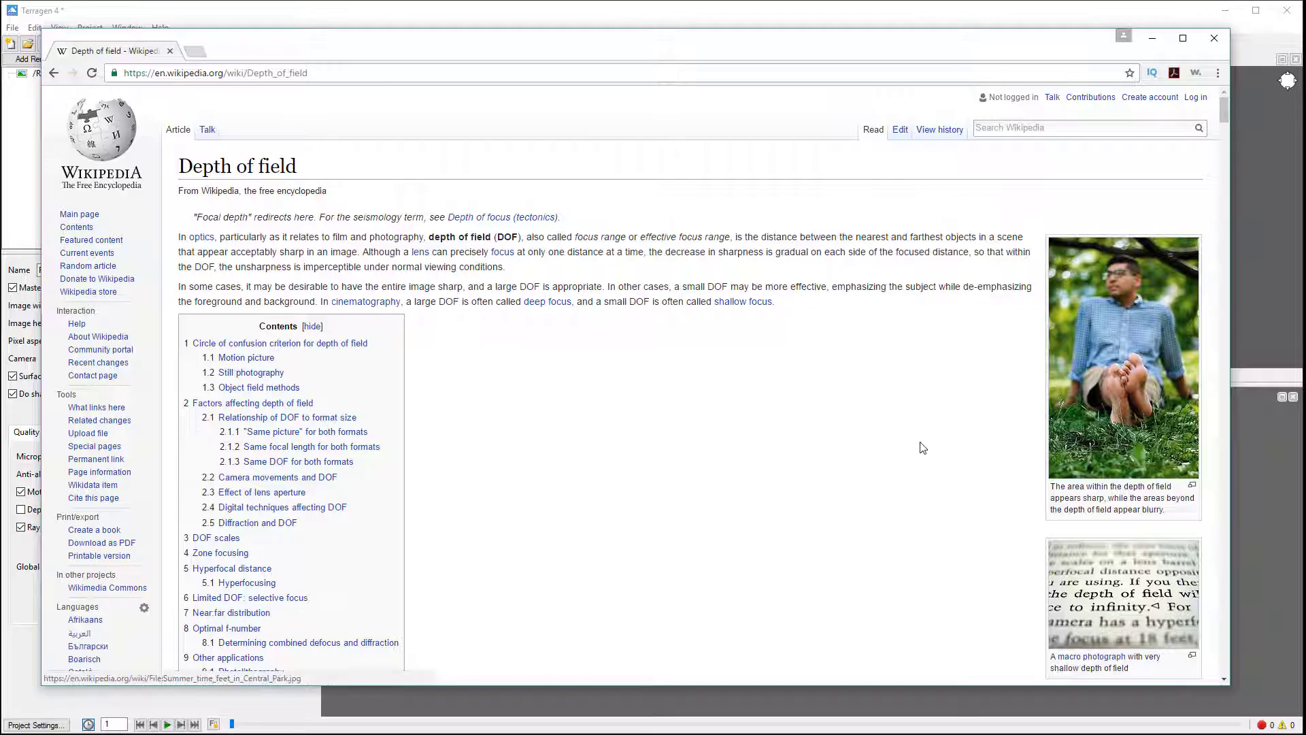
- Scroll down the 'Depth of field' article, then bring the Terragen 4 window back to the front
scroll(919, 443, down, 2)
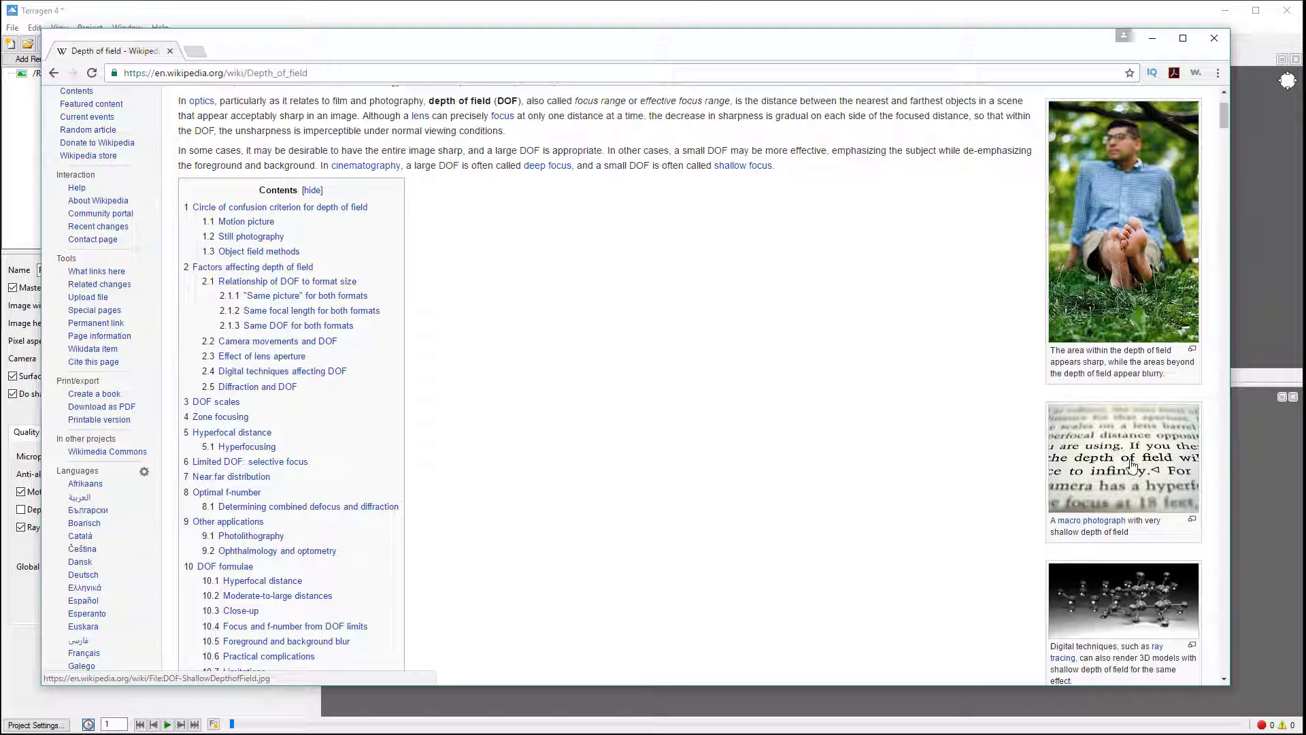
click(577, 15)
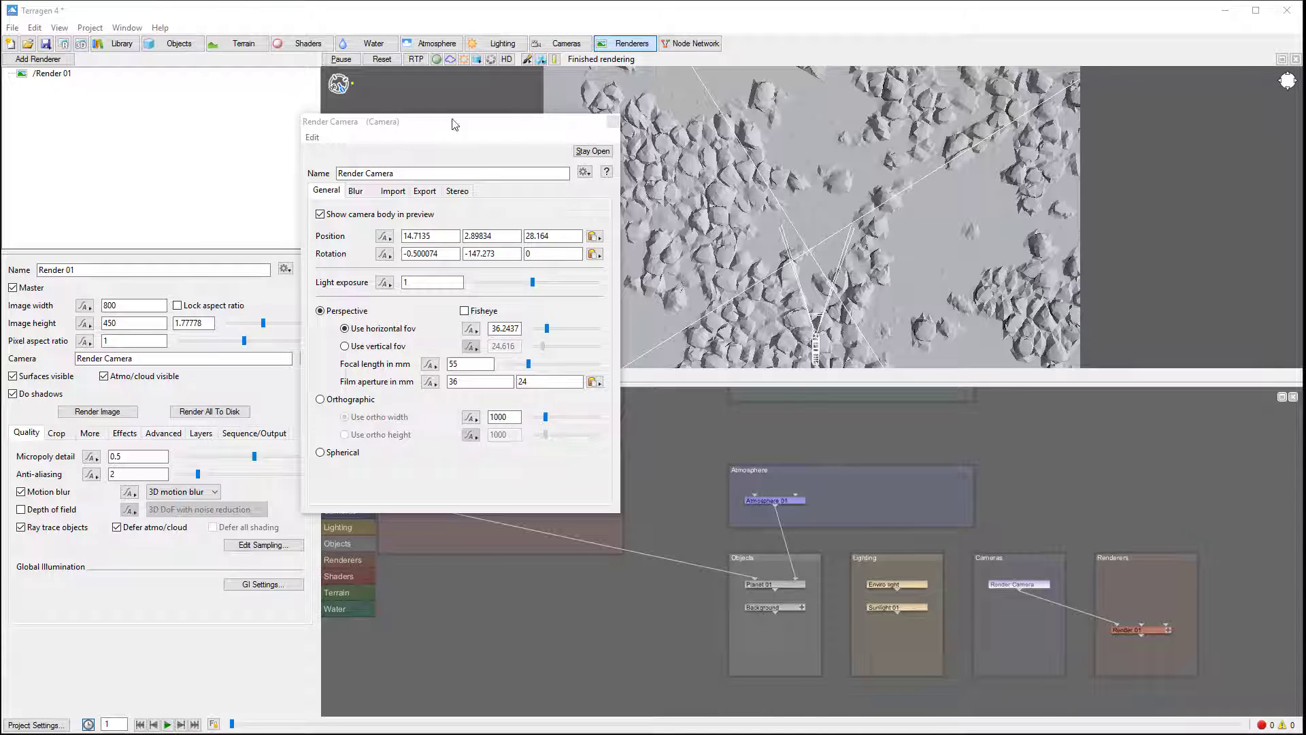
- Enable depth of field on Render 01 using the '3D DoF with noise reduction' method
drag(510, 128, 512, 110)
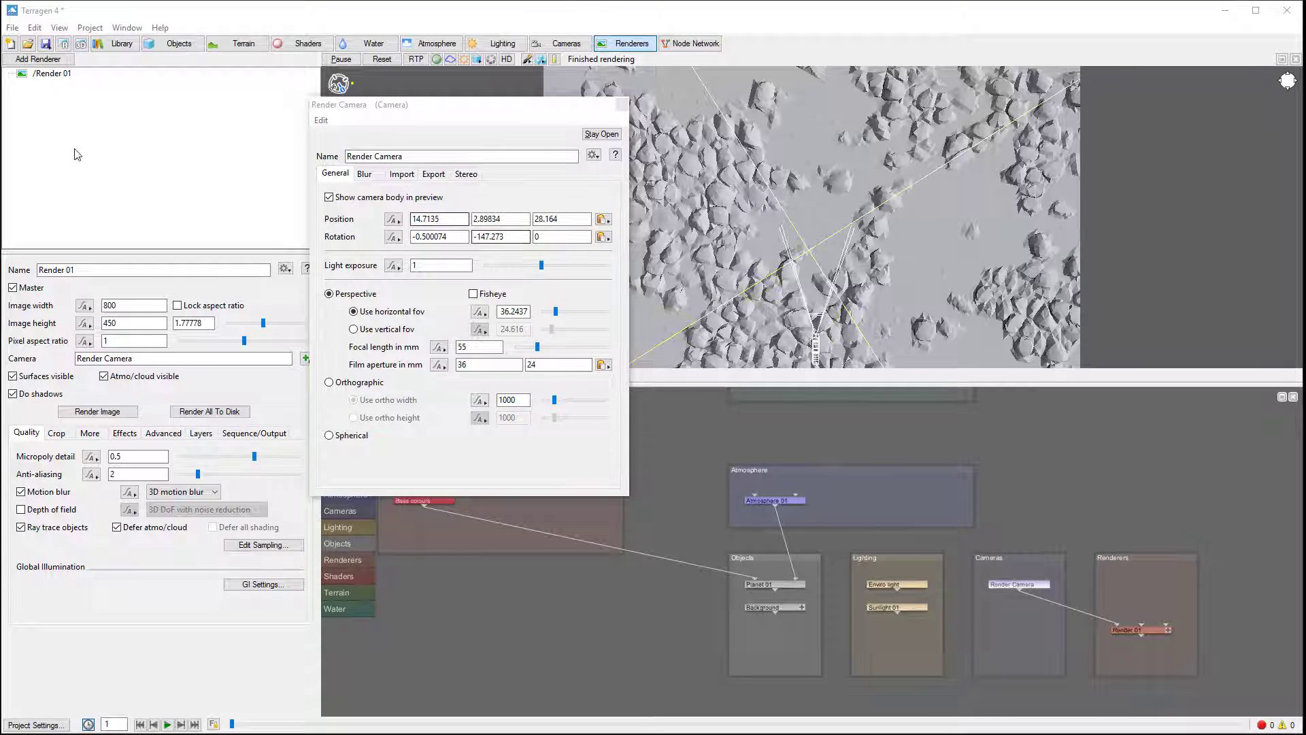
click(56, 75)
click(21, 509)
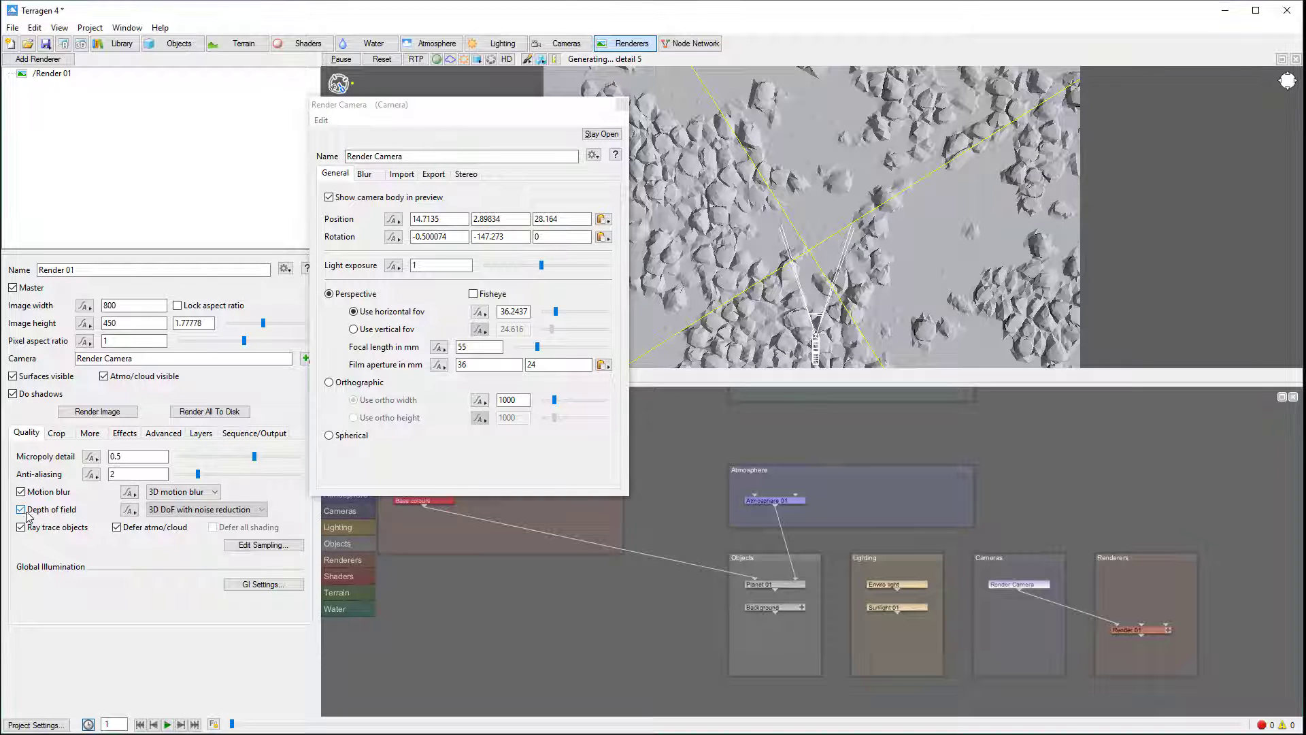
click(244, 509)
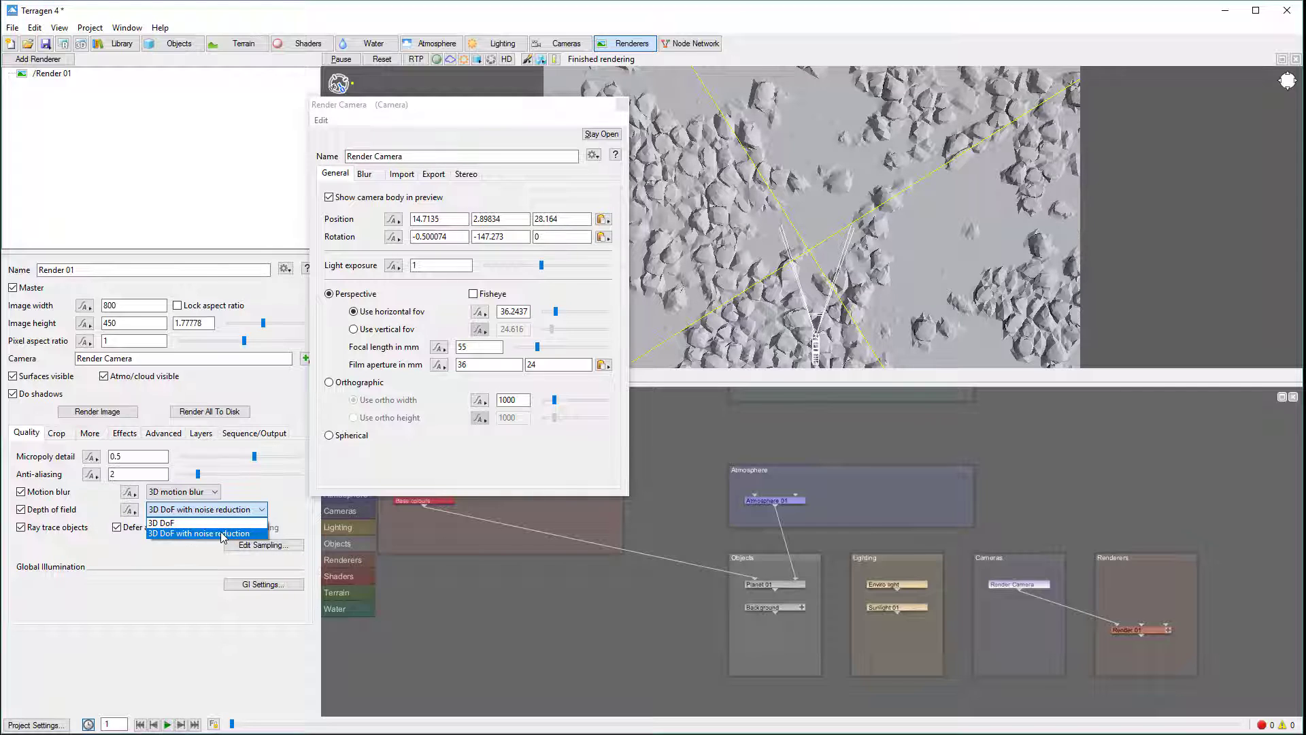
click(222, 535)
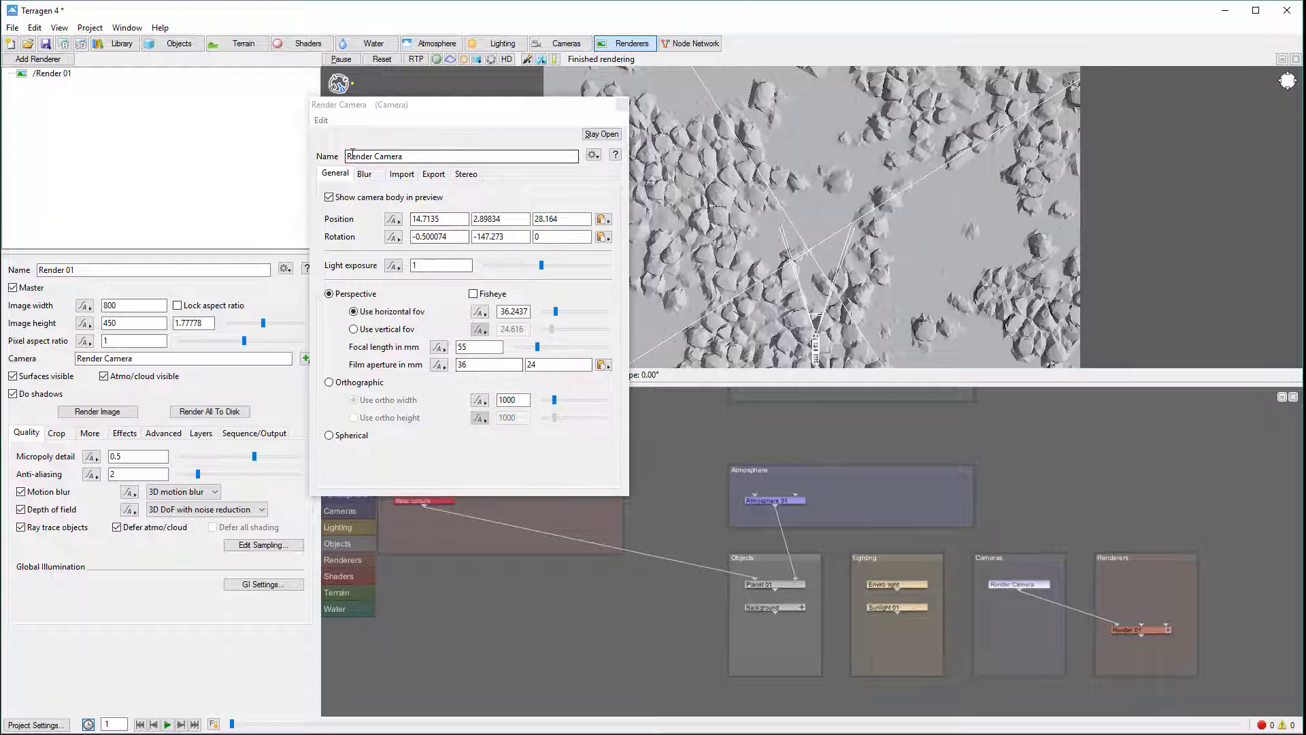
click(365, 175)
click(336, 174)
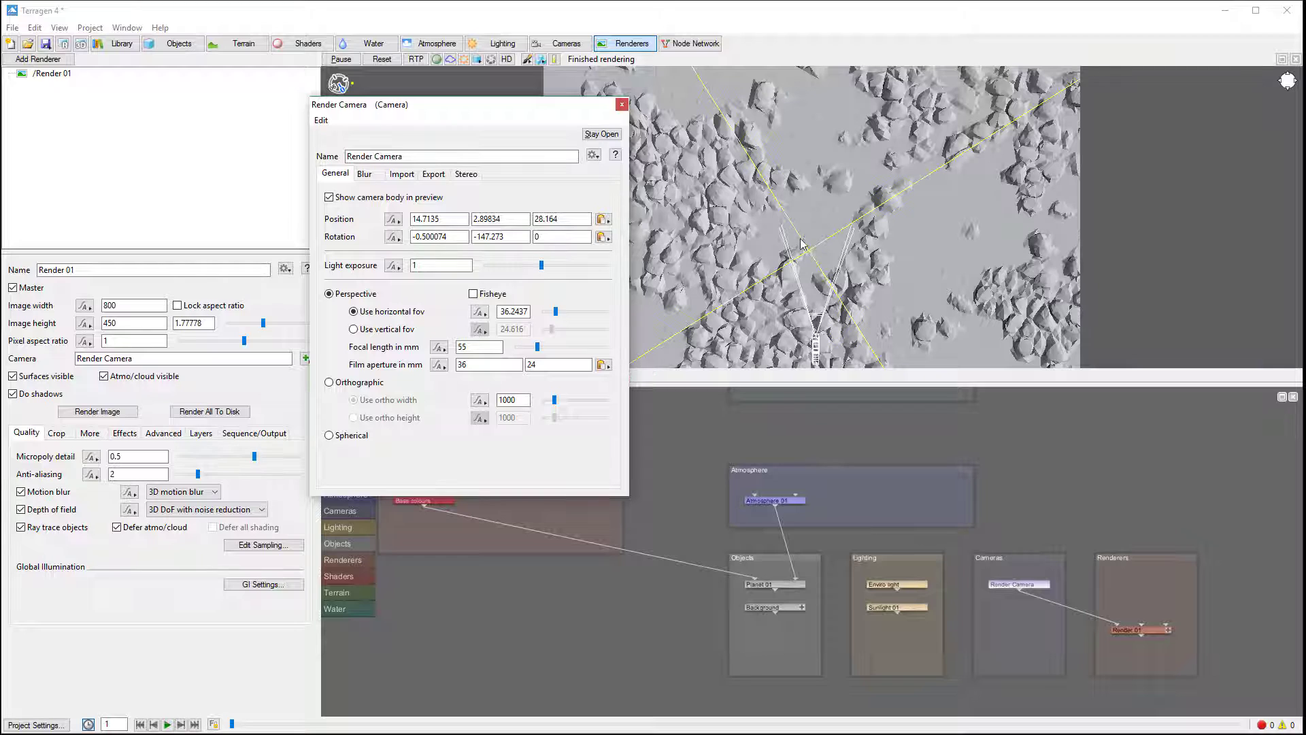
click(487, 347)
- Try Render Camera focal lengths of 18 mm, 200 mm and 55 mm, settling on 35 mm
drag(487, 347, 416, 348)
text(18)
key(Return)
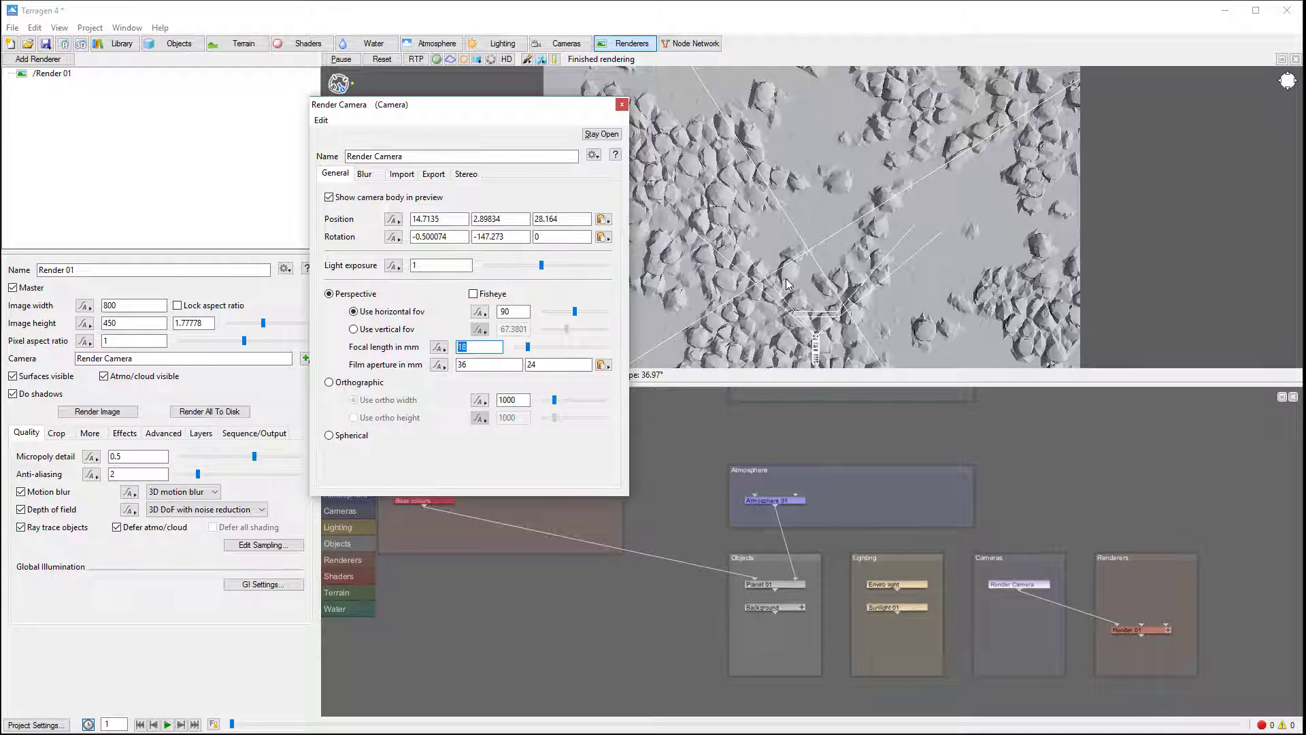
text(200)
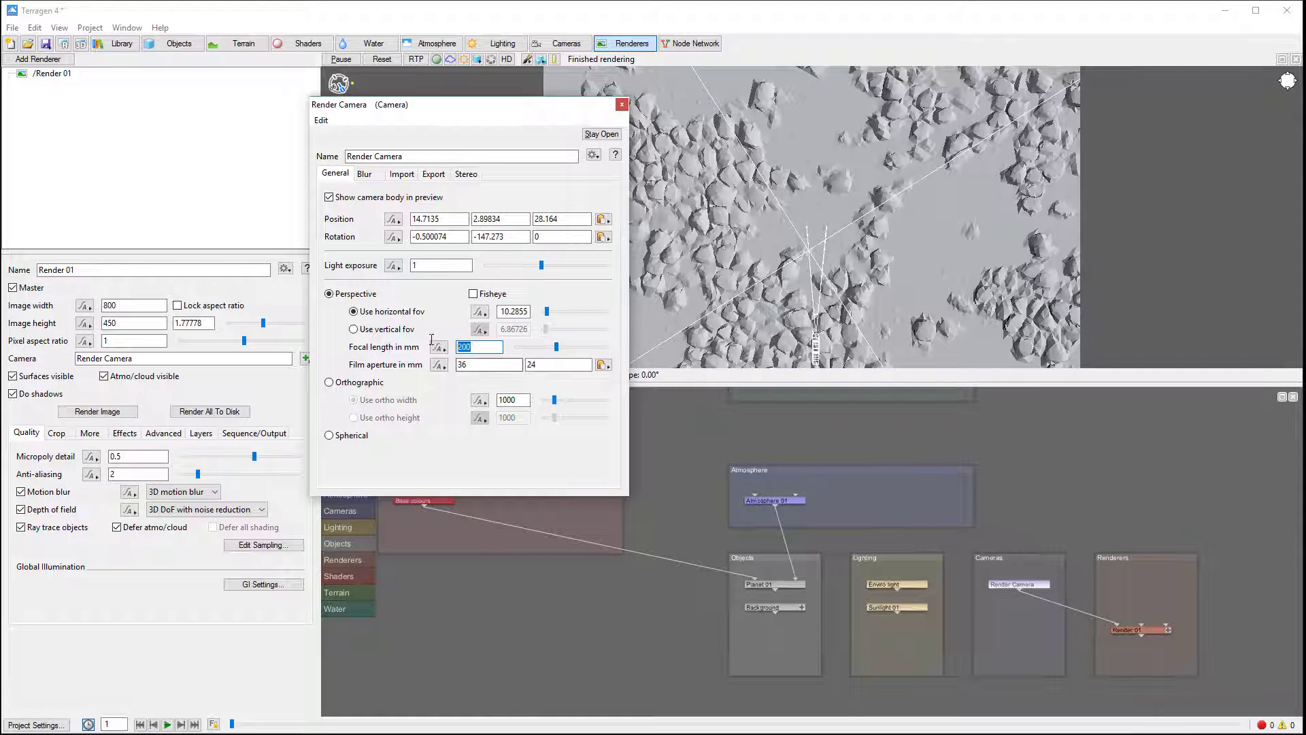
text(55)
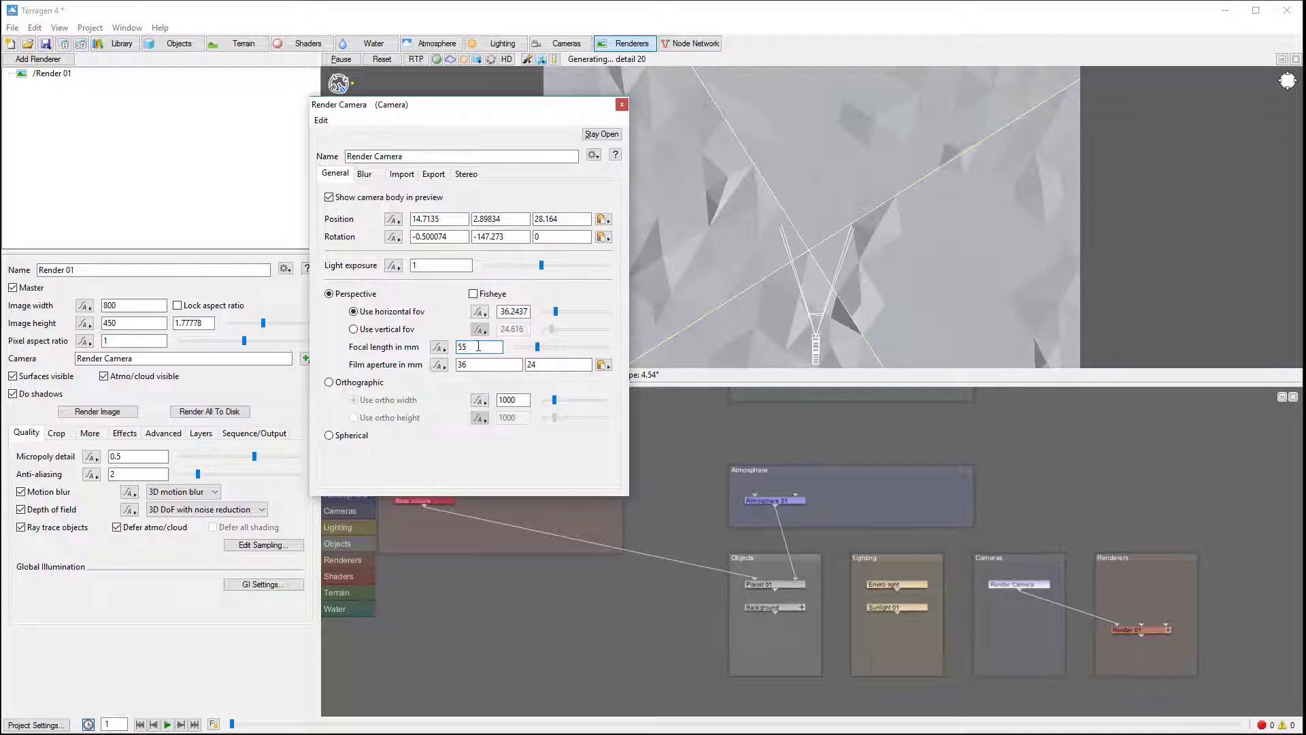
key(Return)
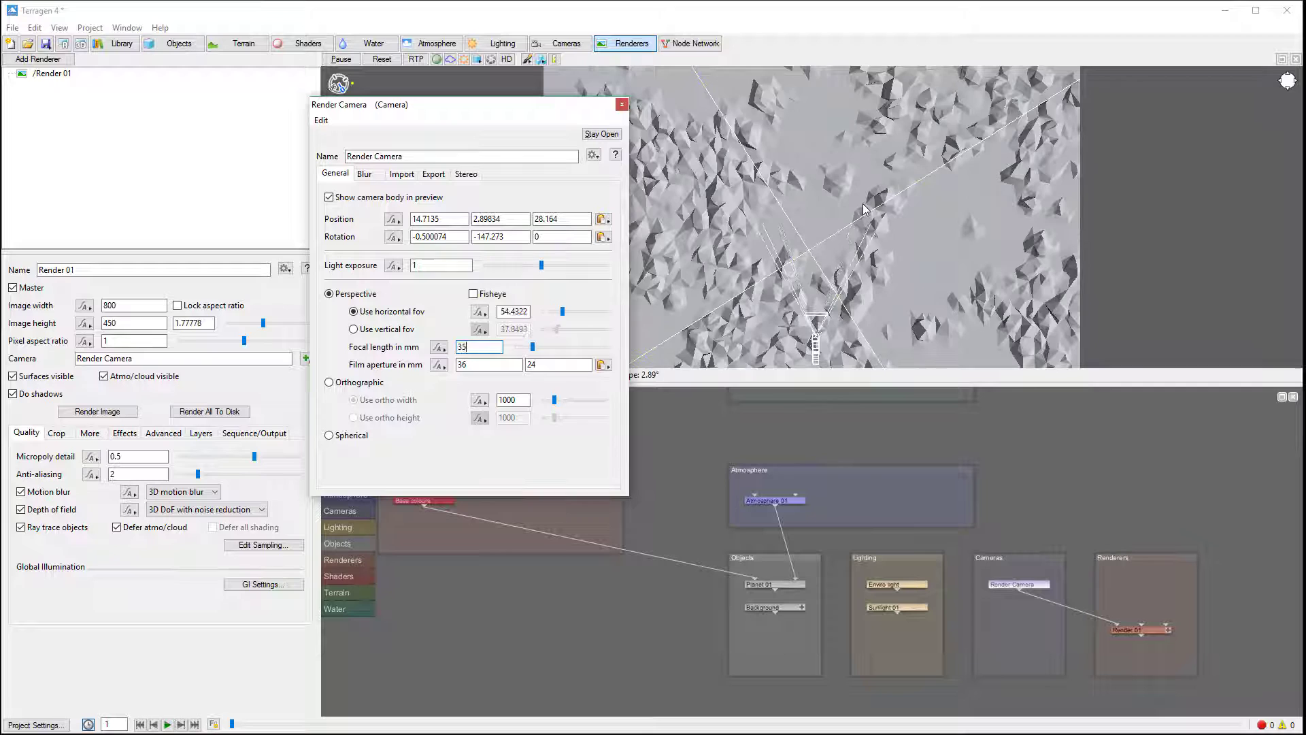
text(35)
key(Return)
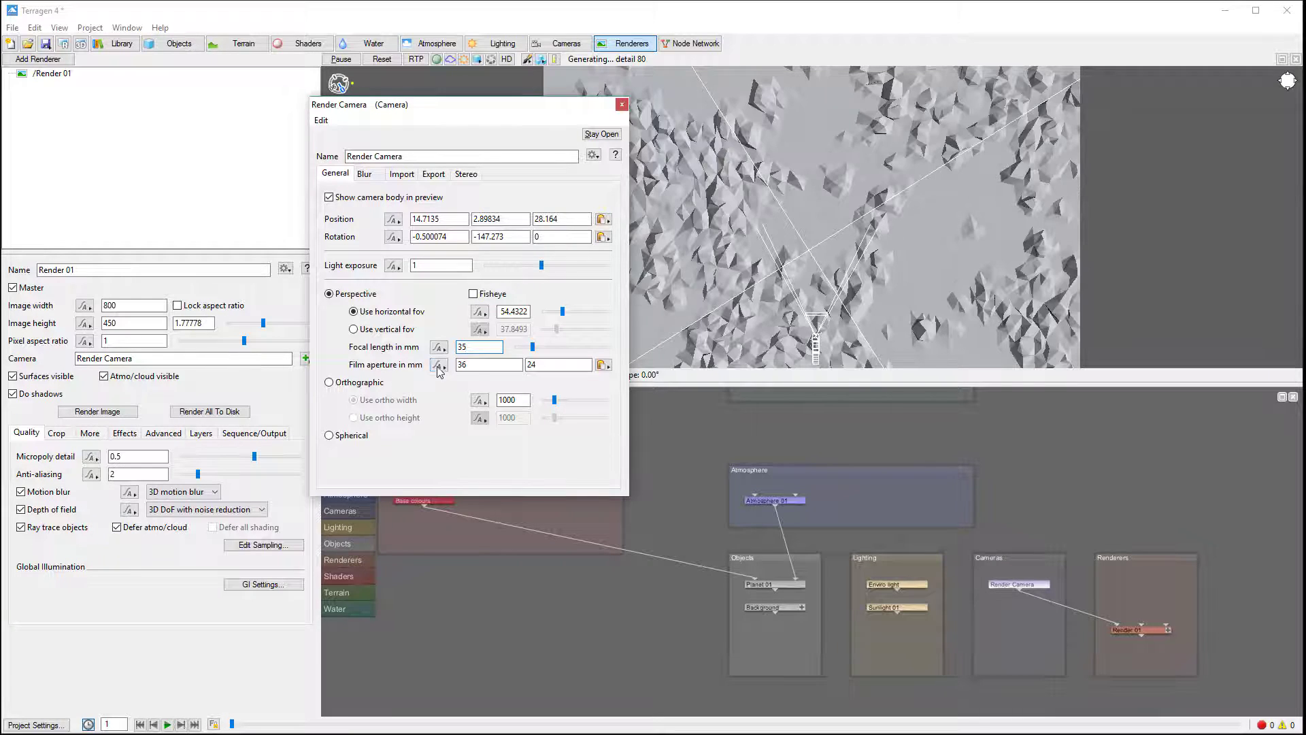
- Leave the 36 mm film aperture unchanged, reset focal length to 55 mm, and show the Blur settings
key(Tab)
key(Tab)
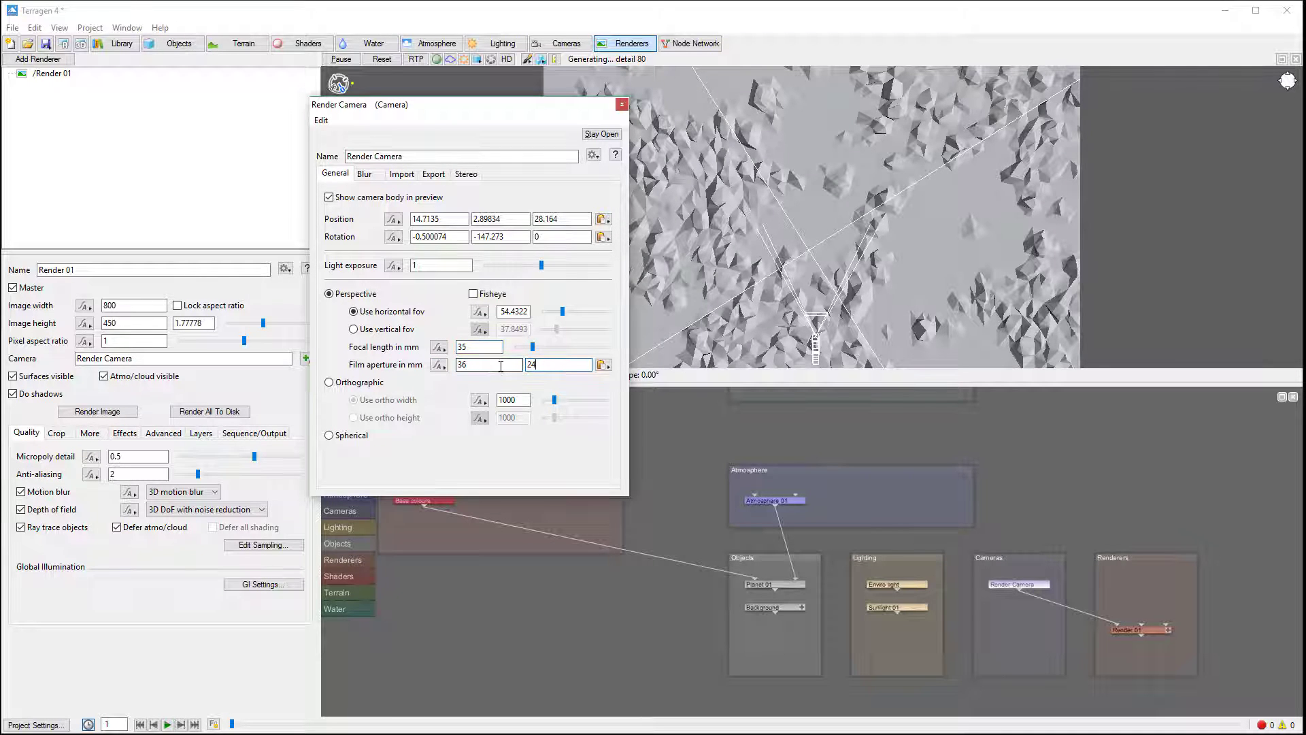
click(491, 366)
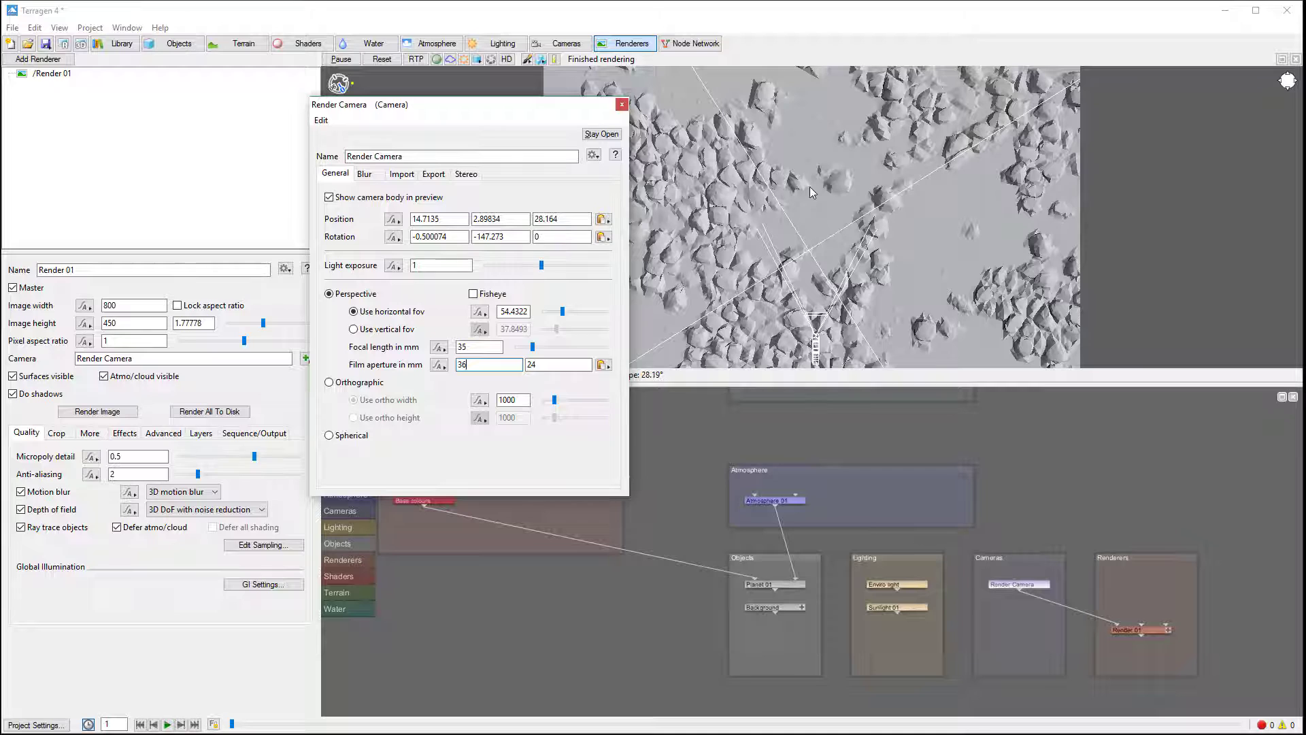
click(684, 430)
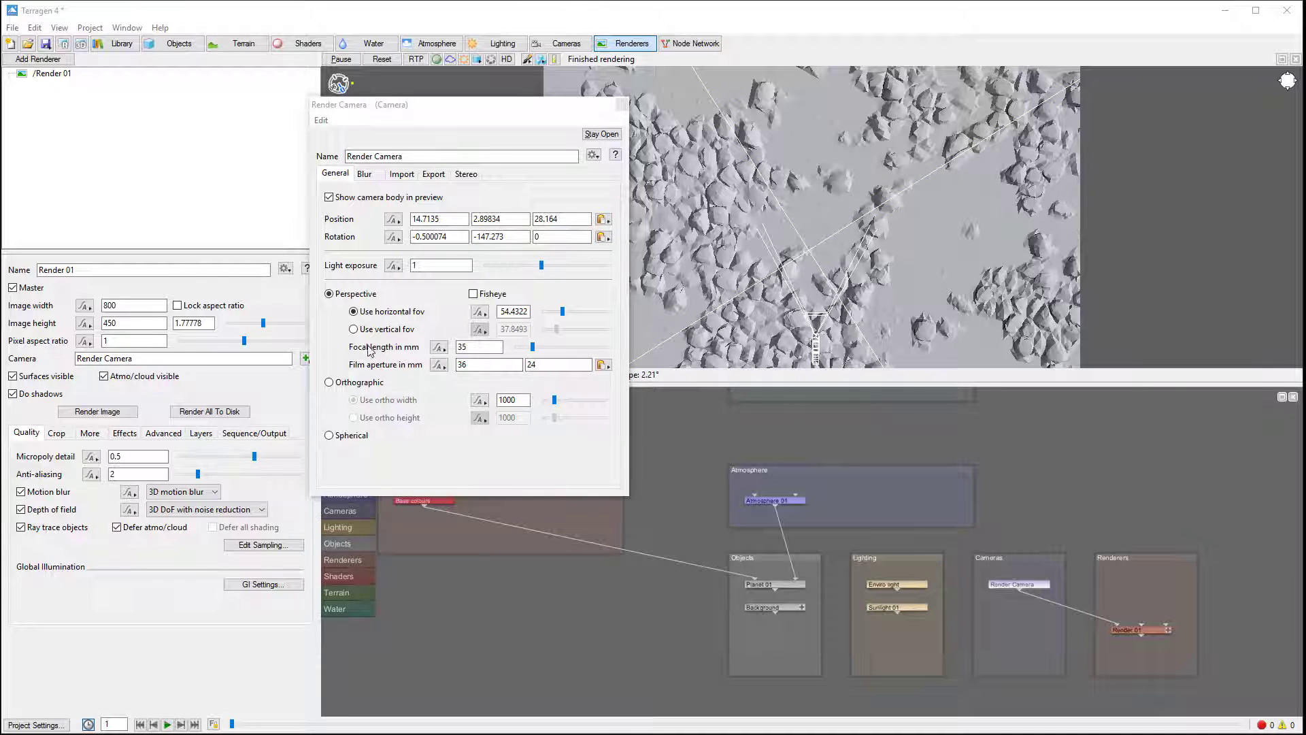
double_click(462, 346)
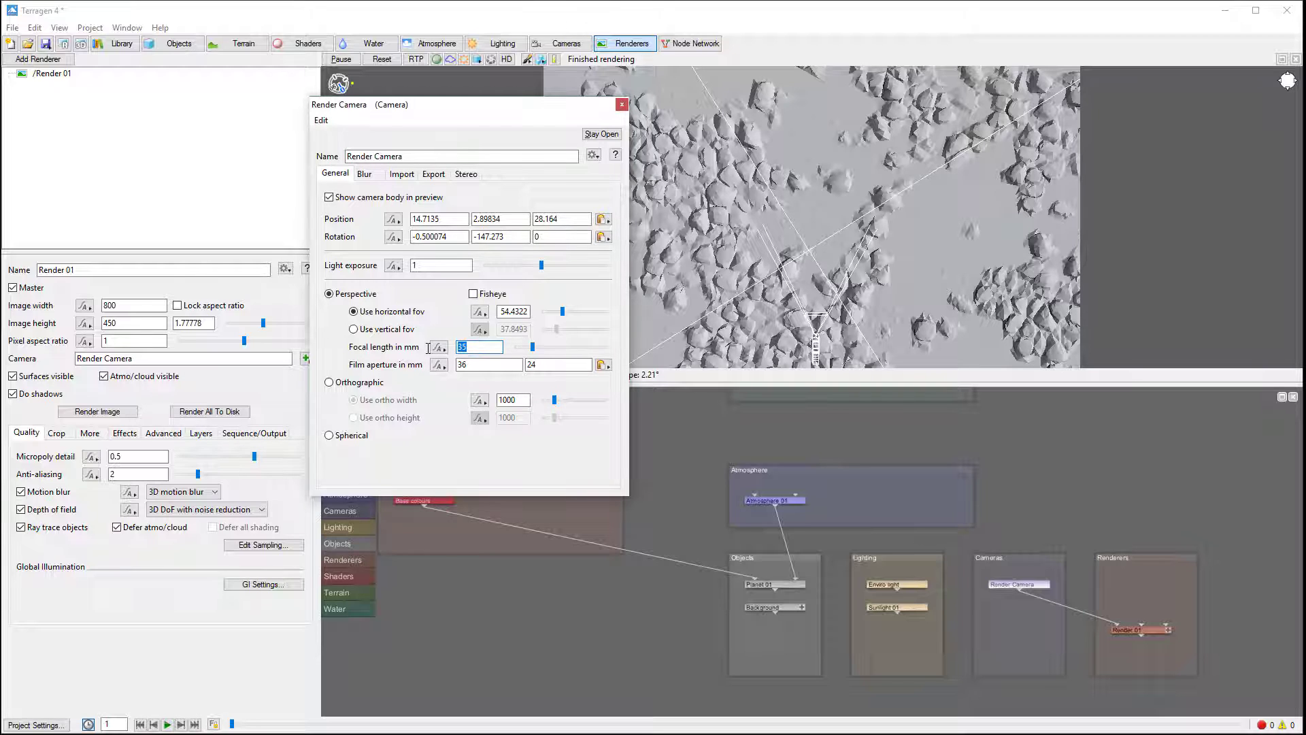
text(55)
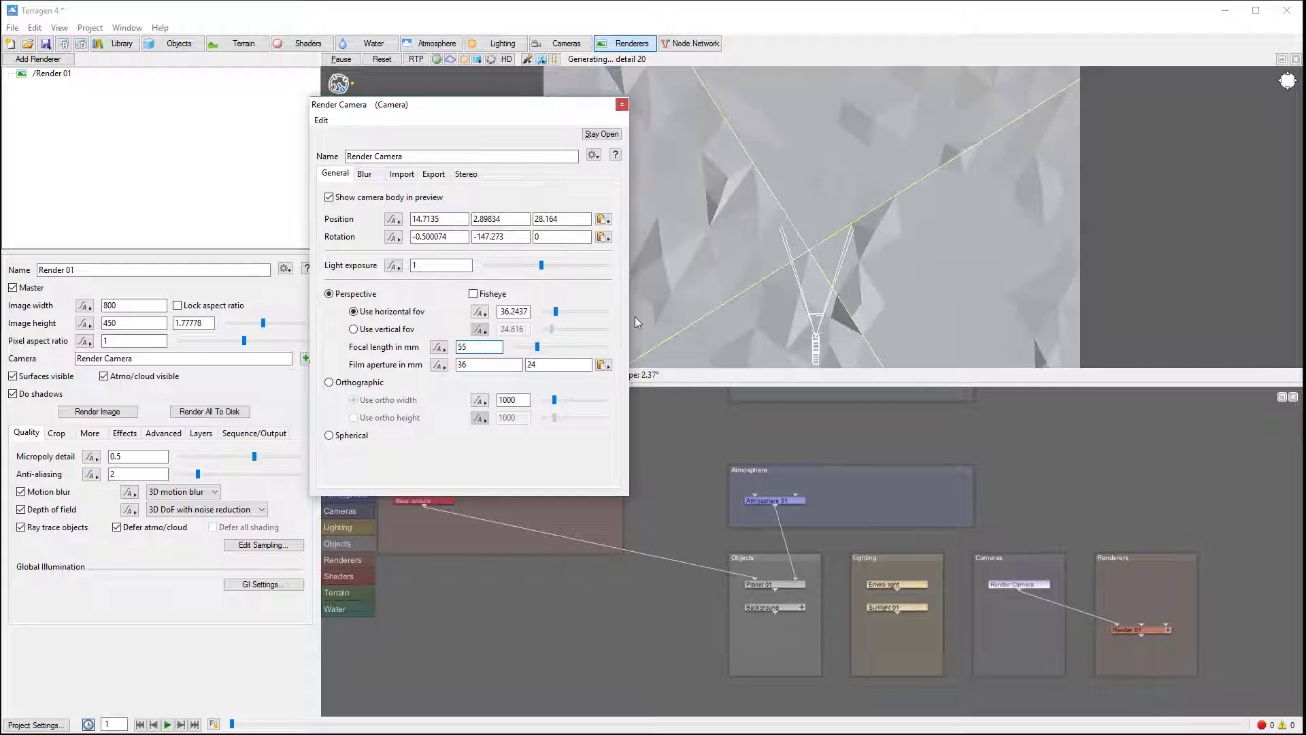
click(365, 174)
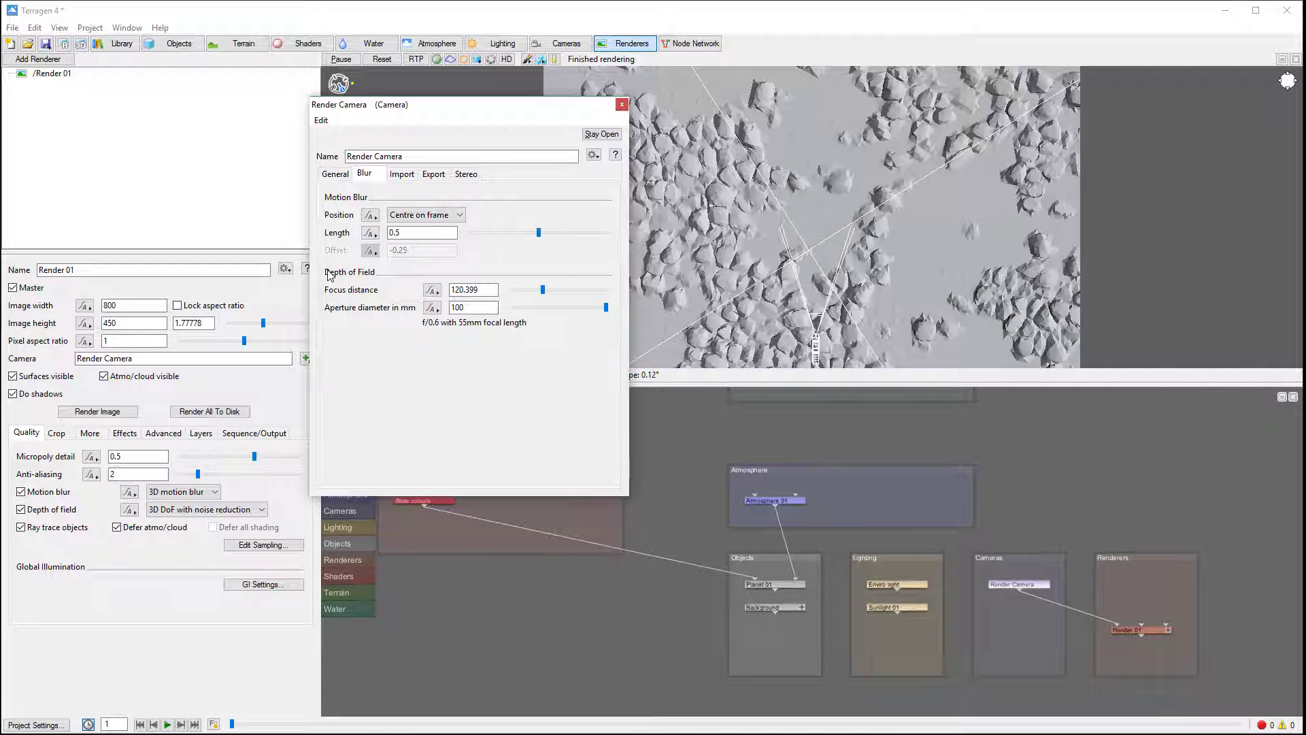
- Select then deselect the camera in the preview and drag the Render Camera dialog to the left
click(478, 290)
click(815, 347)
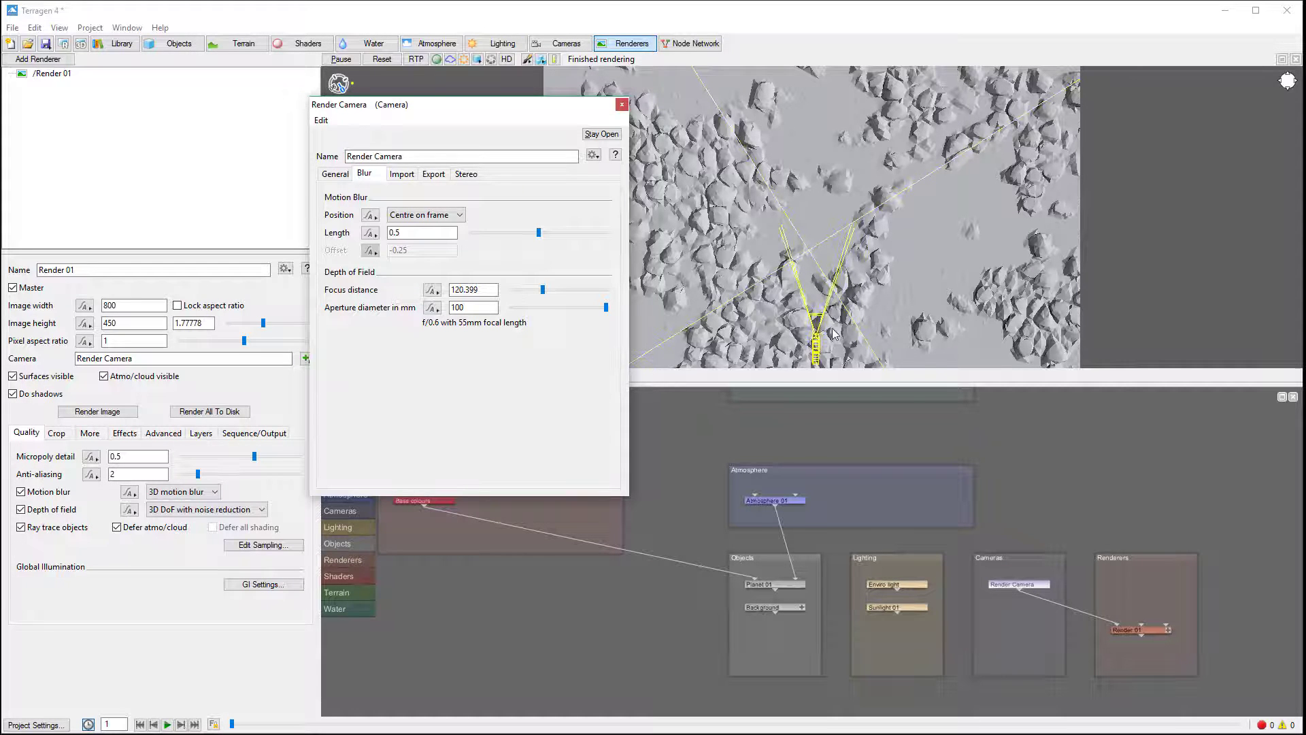
click(1268, 174)
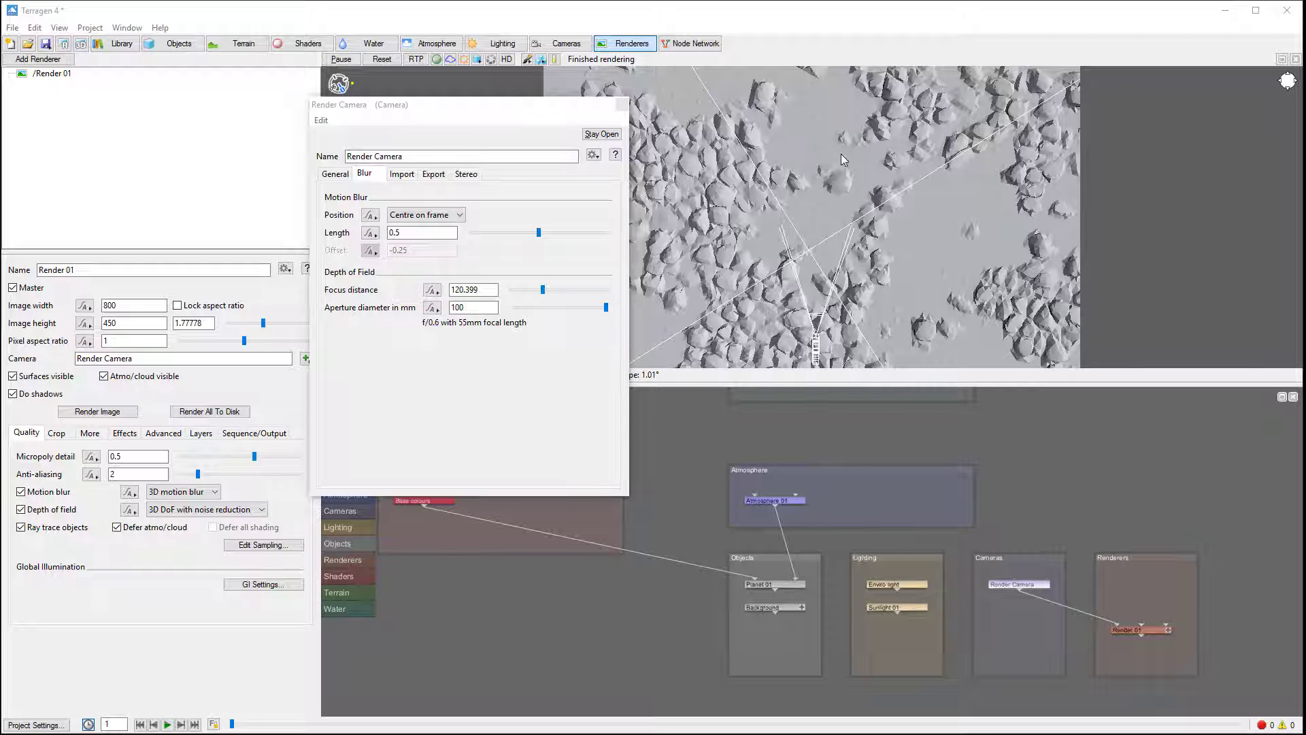
drag(557, 109, 431, 146)
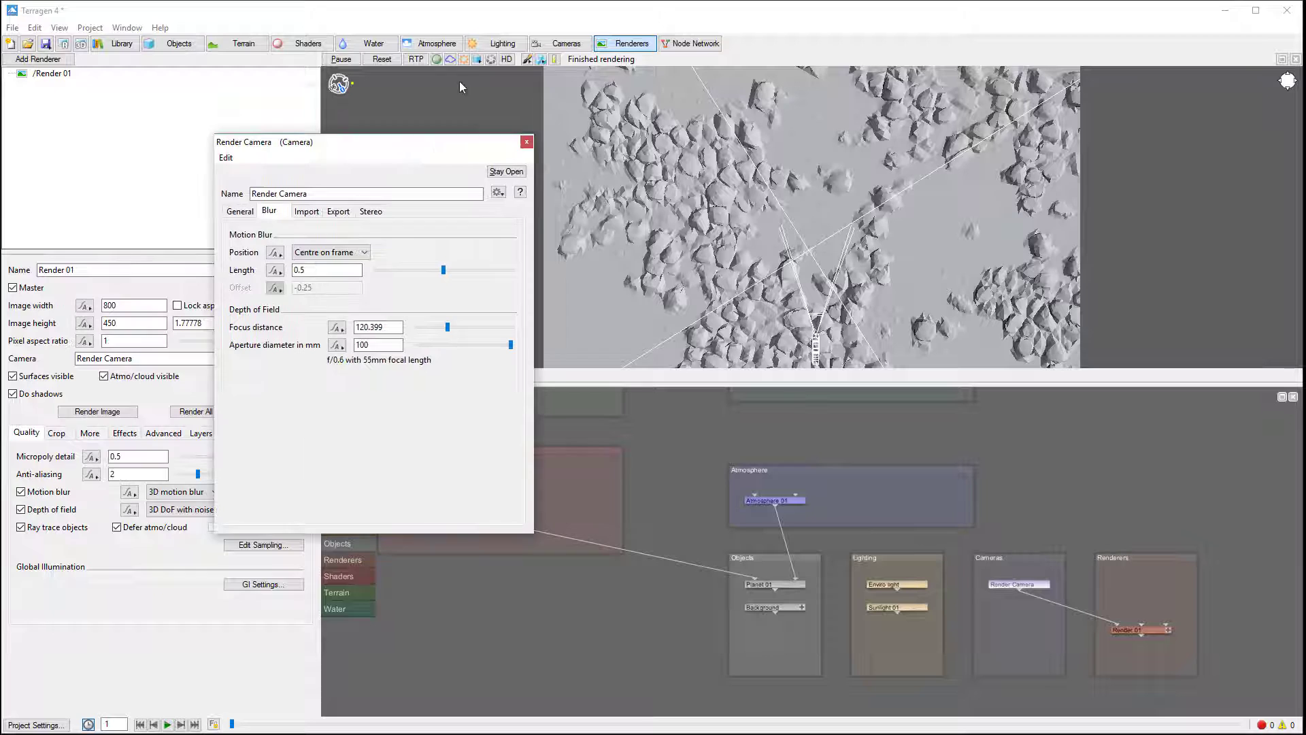
- Measure from the camera to the focus point with the Measure tool, reading 71.481 m
click(555, 60)
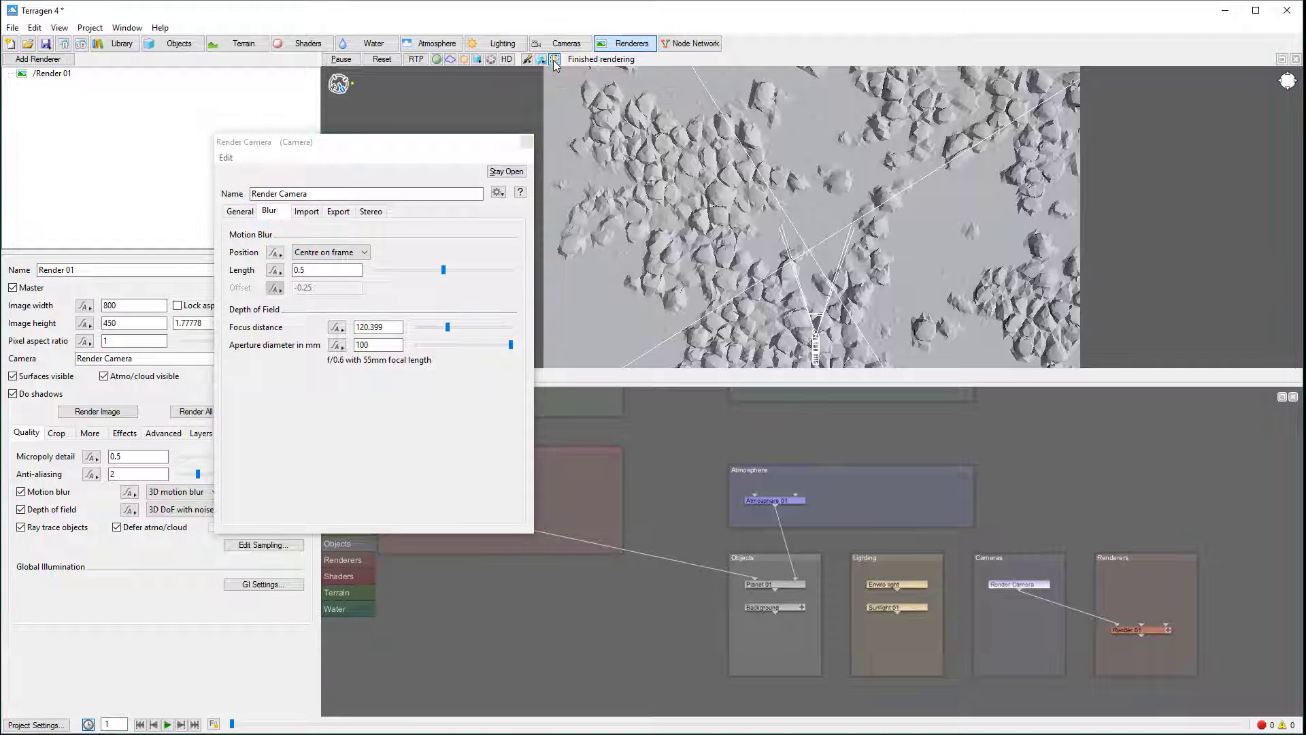
click(816, 343)
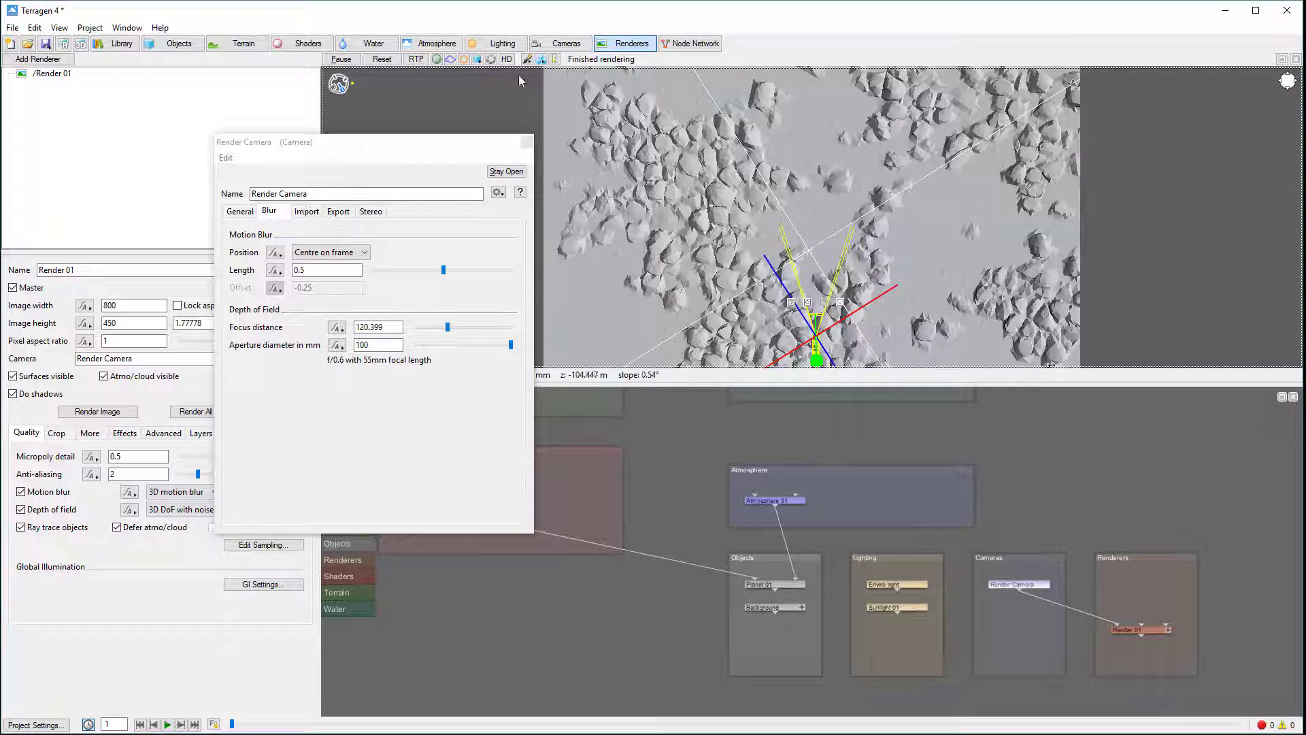
click(555, 60)
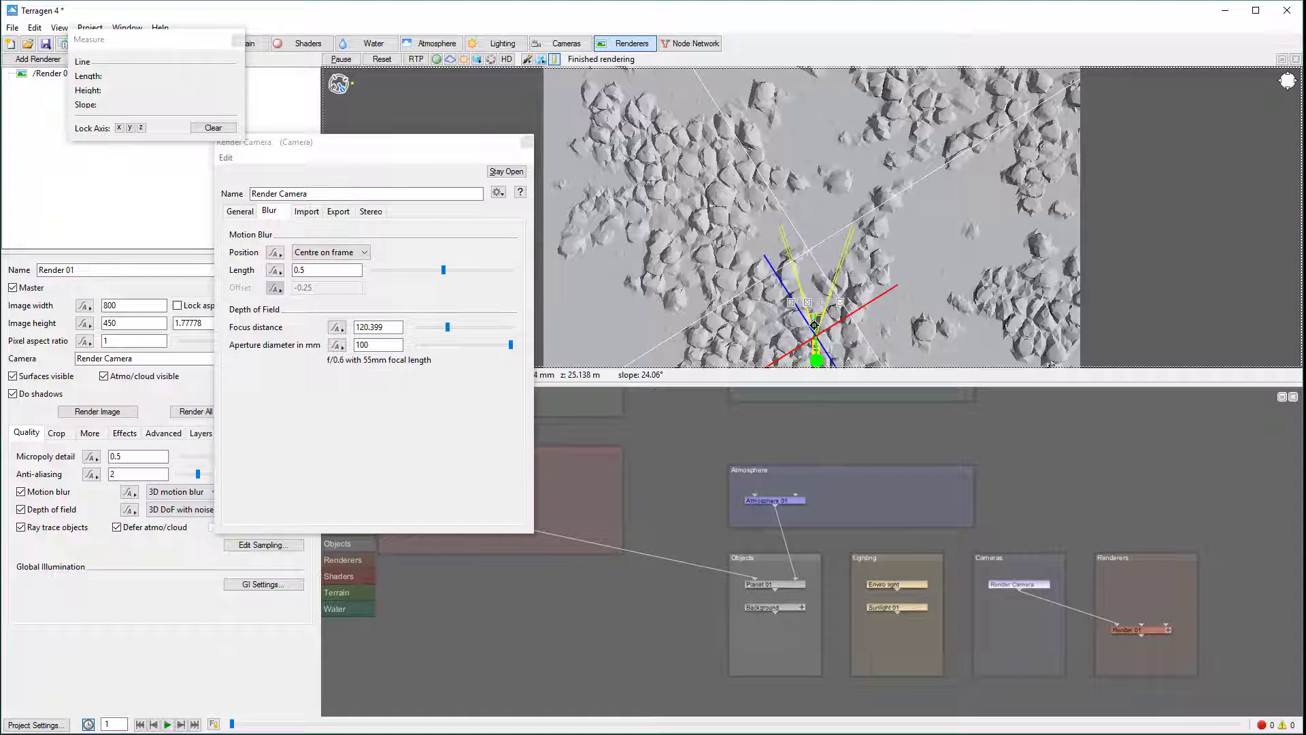
drag(814, 325, 803, 132)
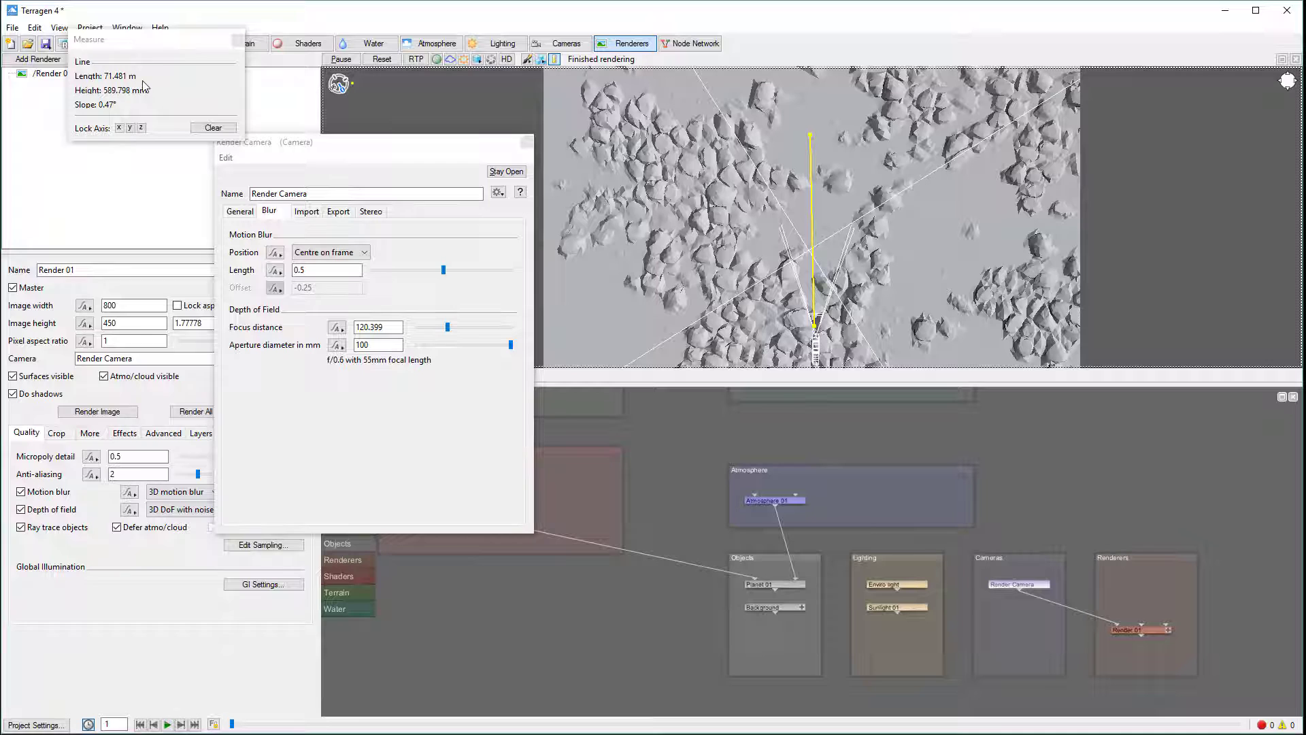
drag(331, 154, 485, 136)
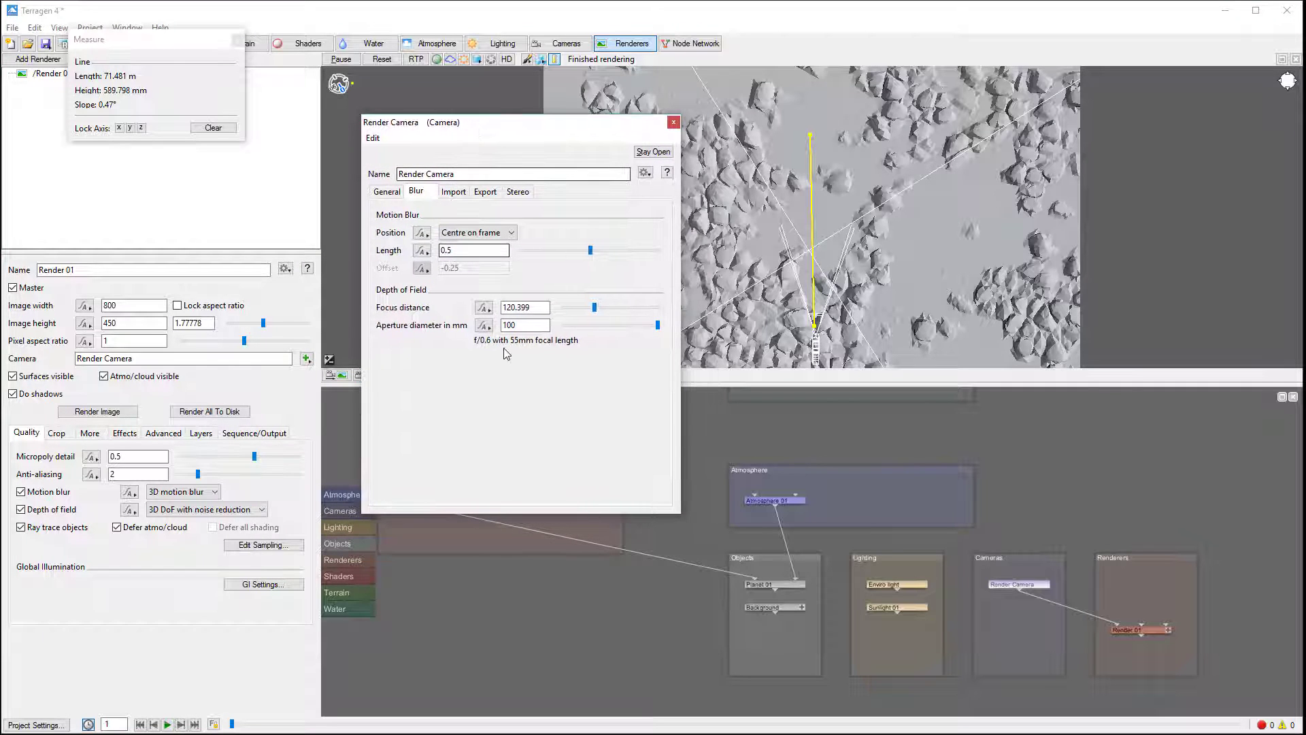
- Replace the 120.399 focus distance with 71 and close the Measure panel
drag(537, 305, 466, 294)
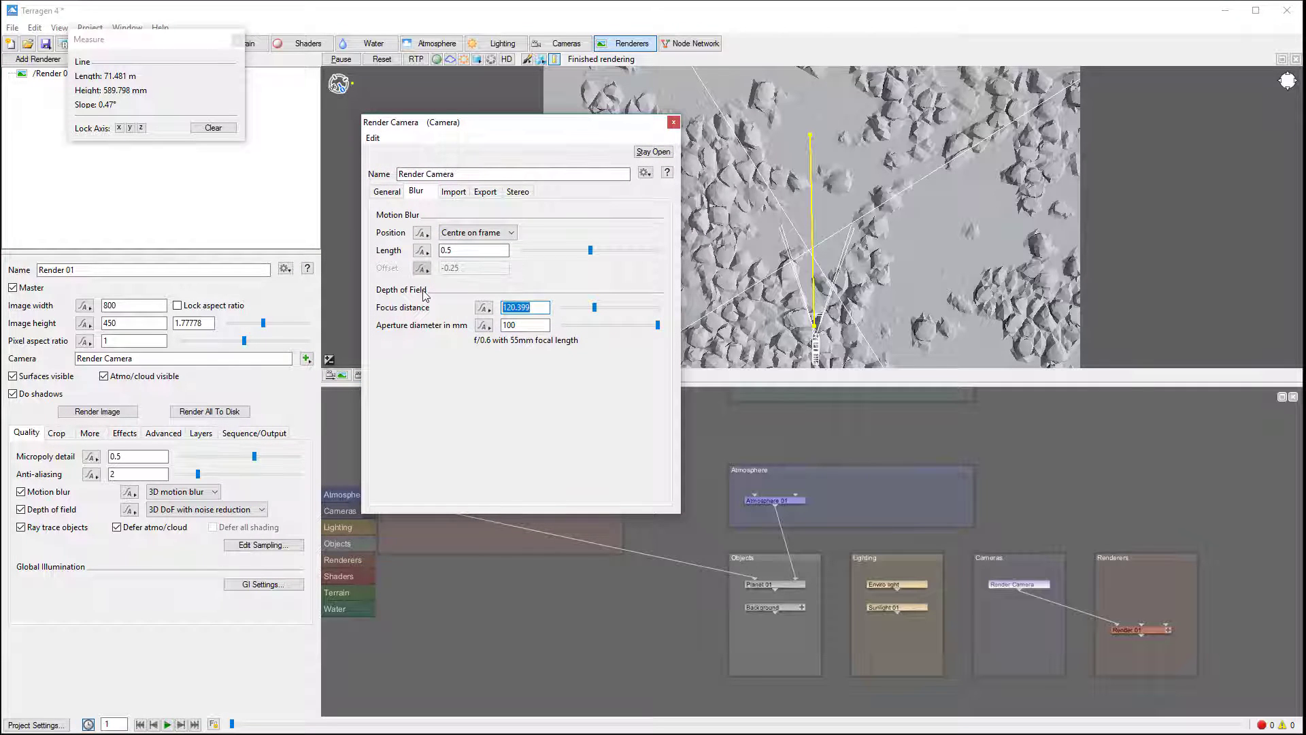
text(71)
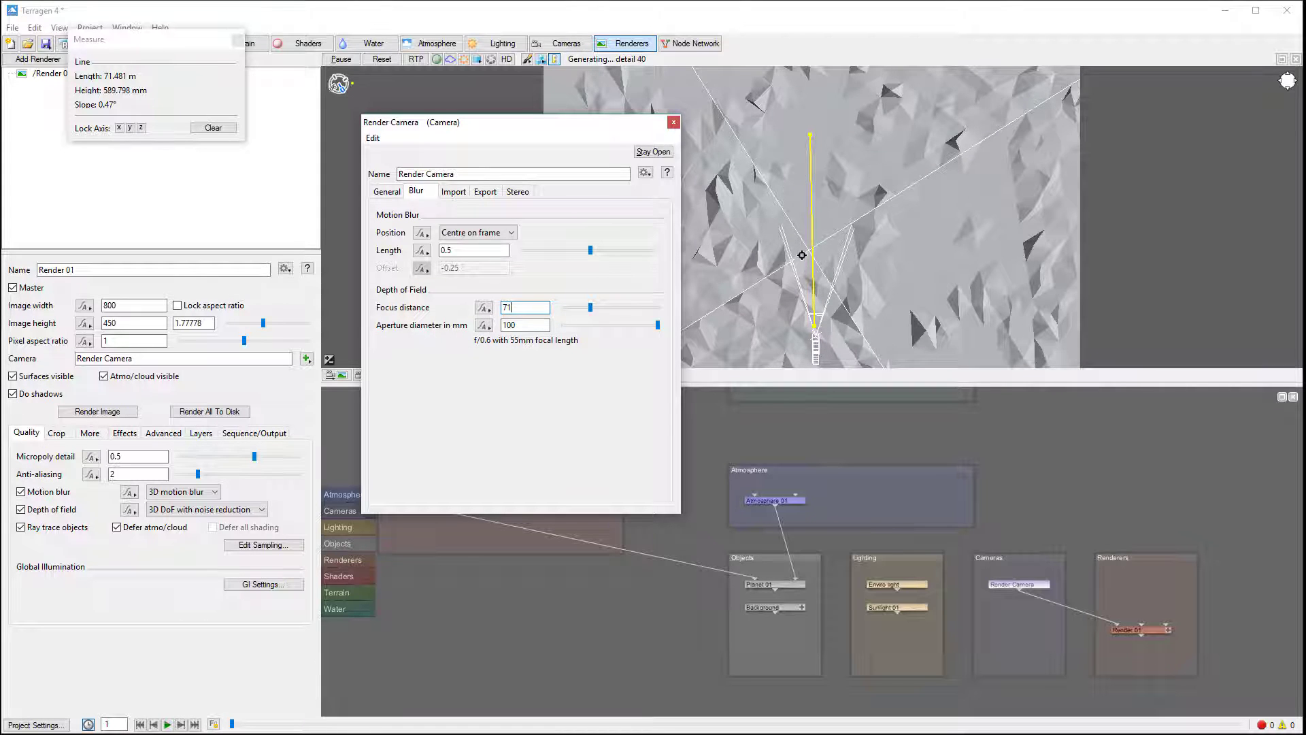
click(237, 40)
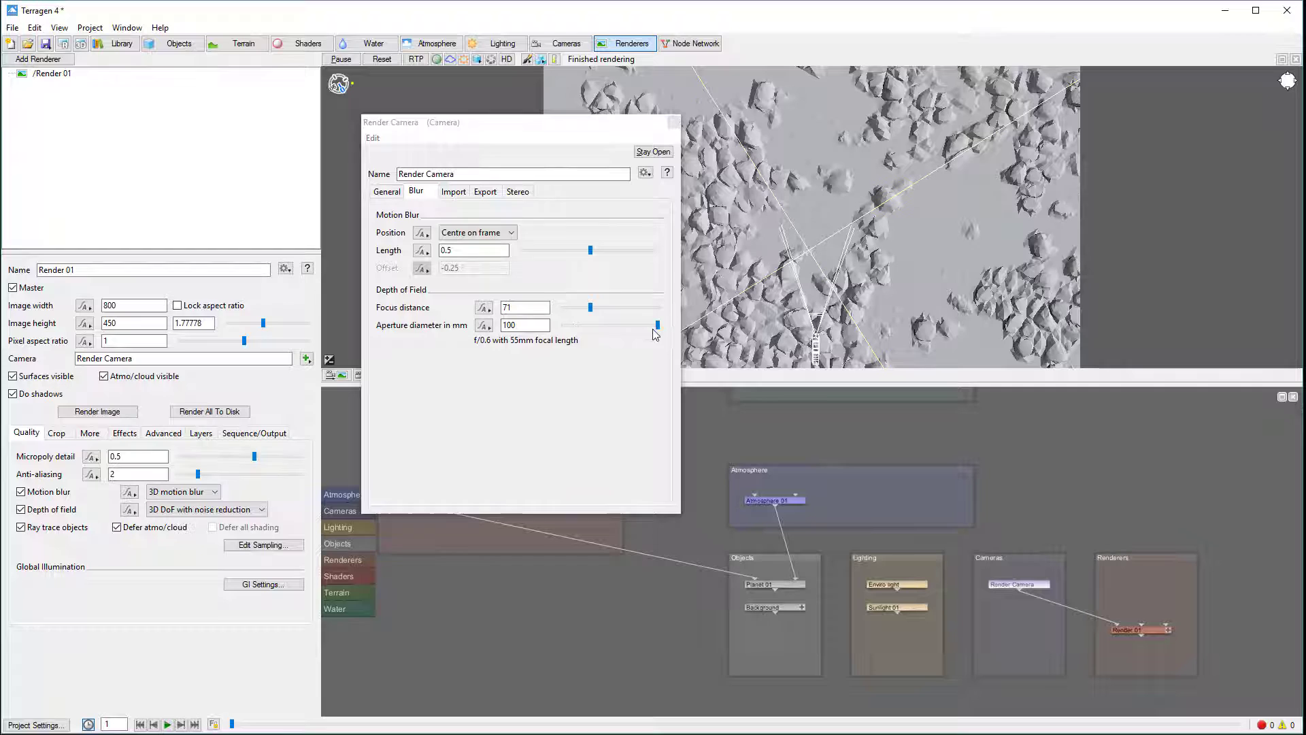
drag(657, 326, 556, 328)
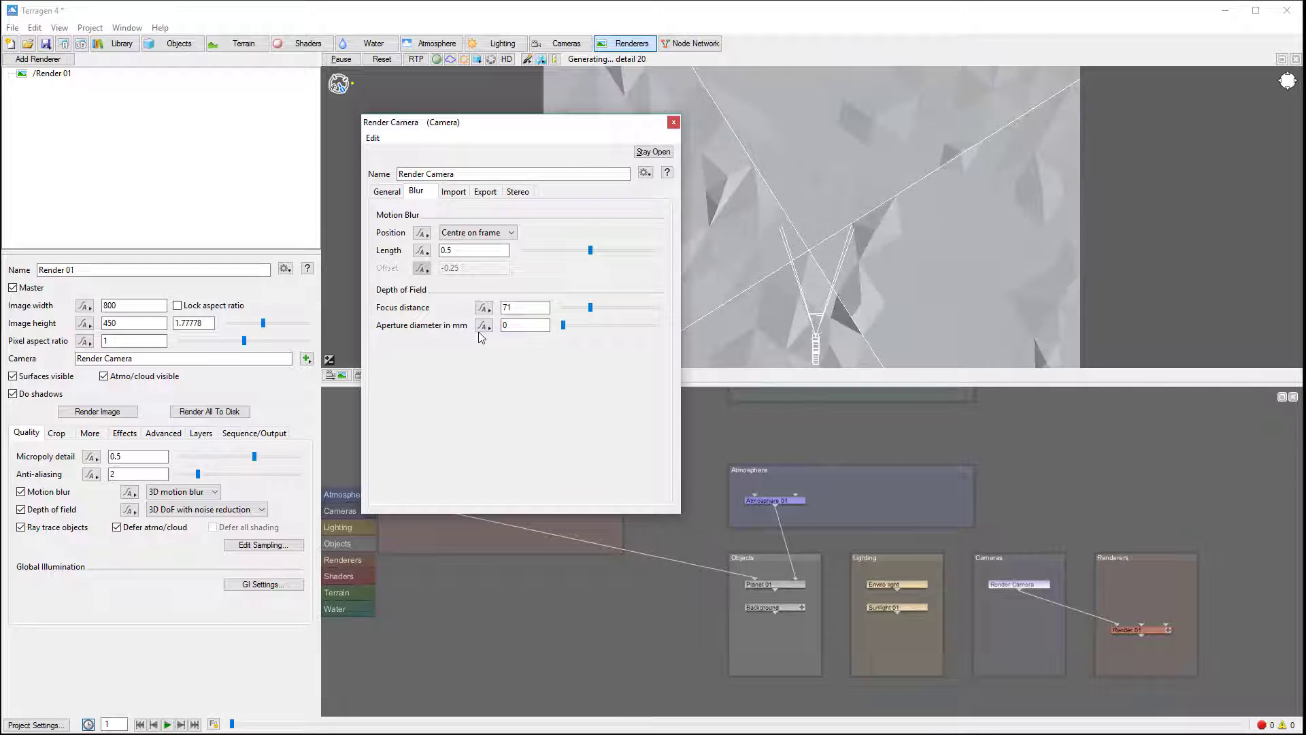
drag(568, 329, 572, 332)
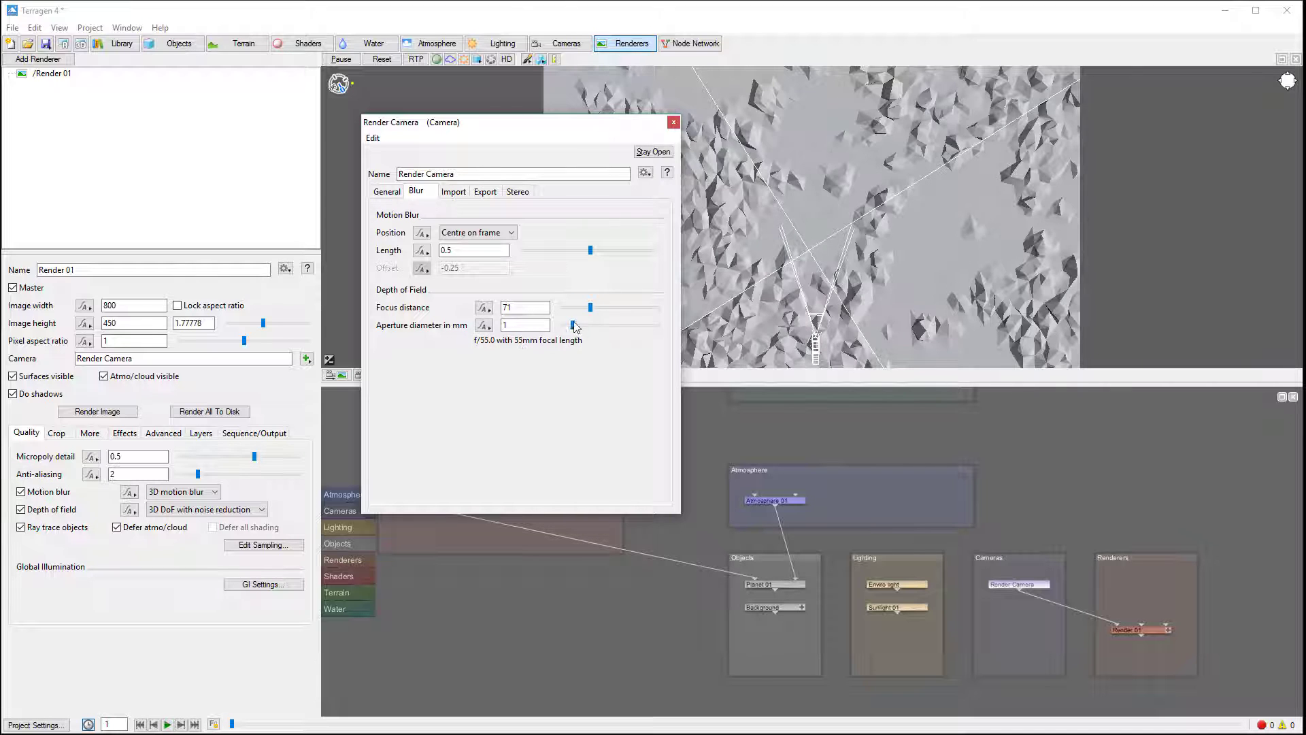
drag(572, 325, 625, 325)
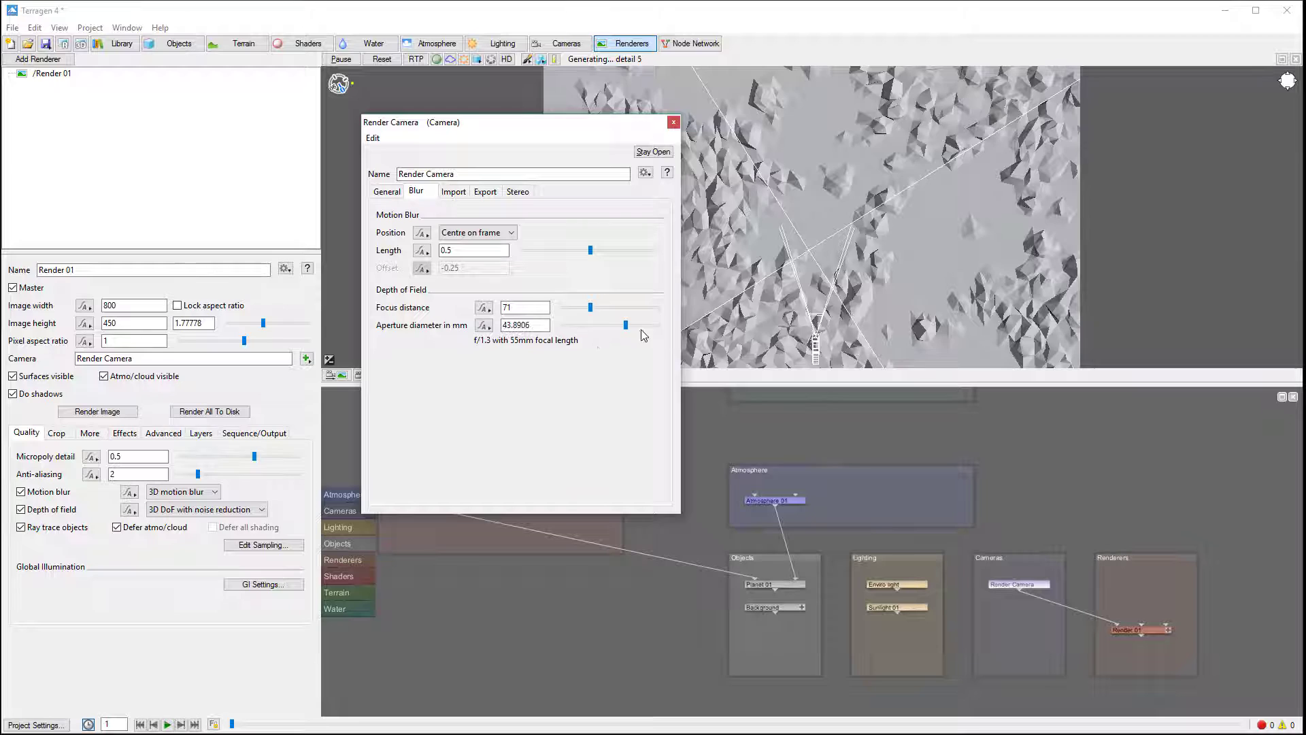
click(654, 325)
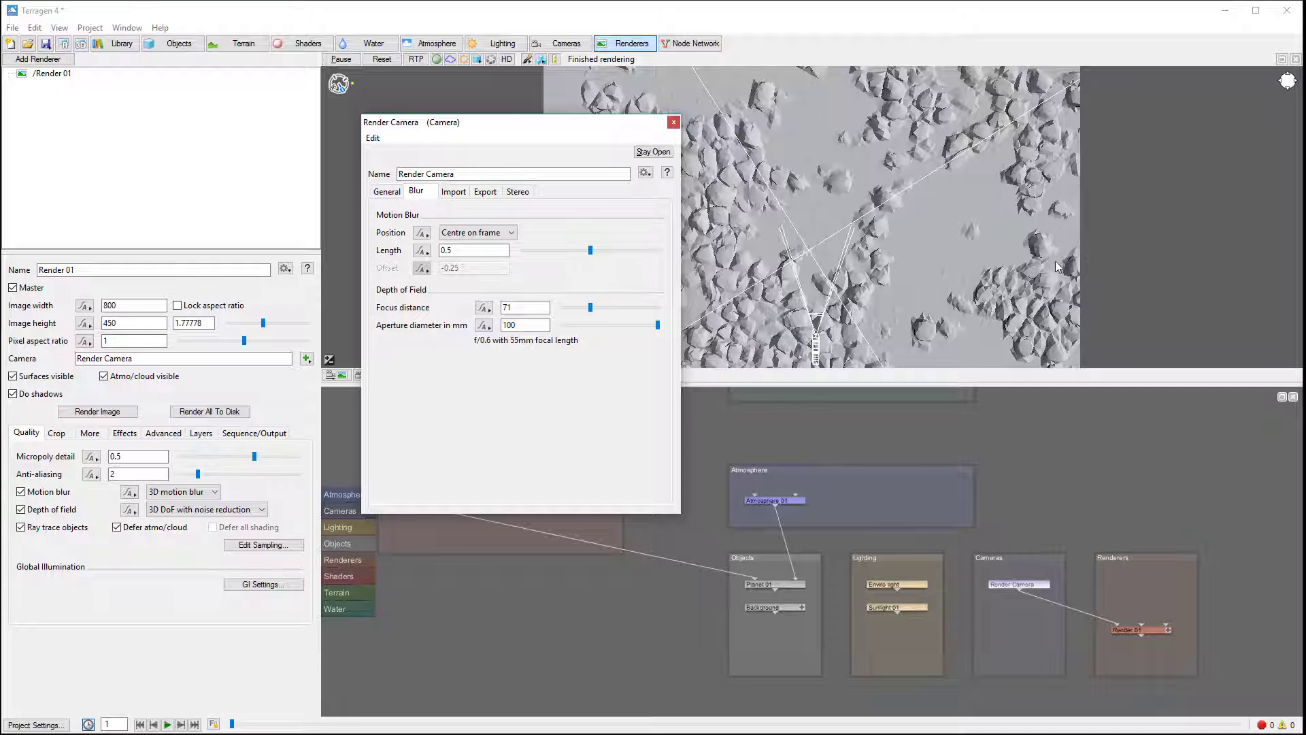
- Select and deselect the camera, then start an 800x450 render with Ctrl+R
click(799, 350)
click(1013, 239)
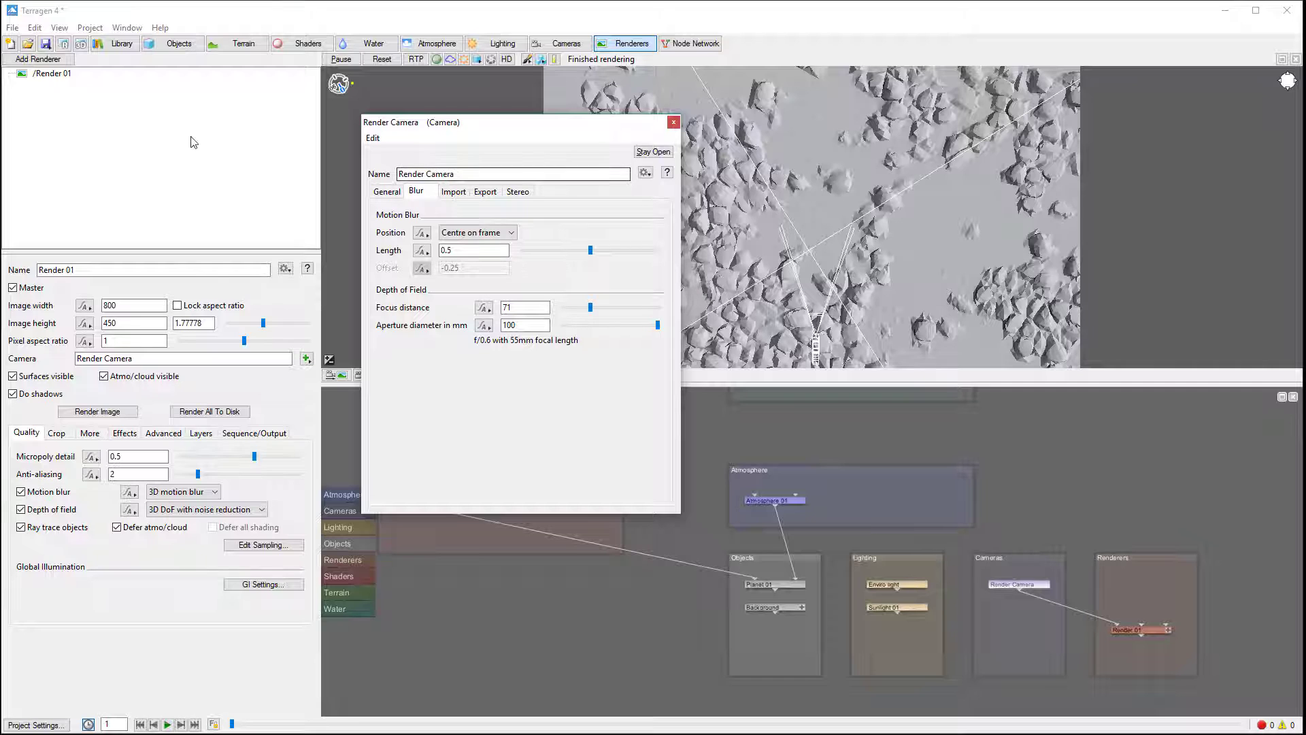
key(ctrl+r)
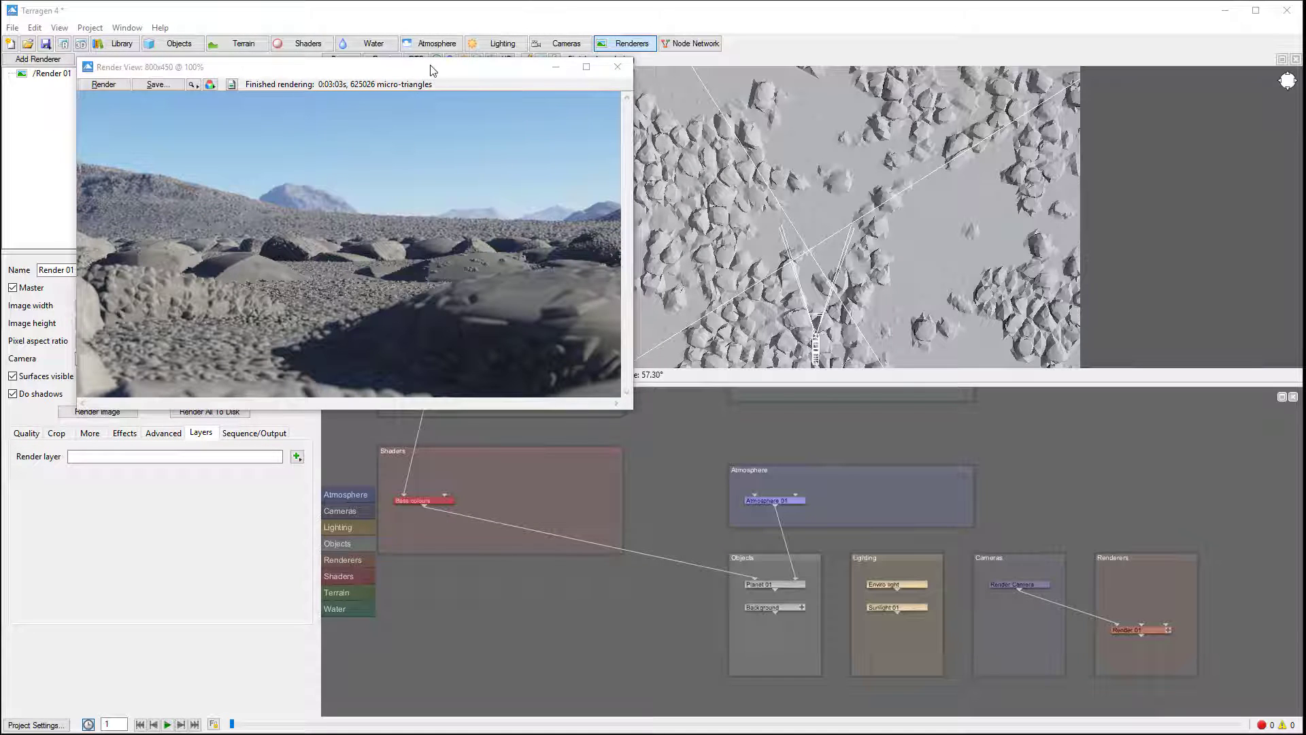
drag(432, 66, 659, 130)
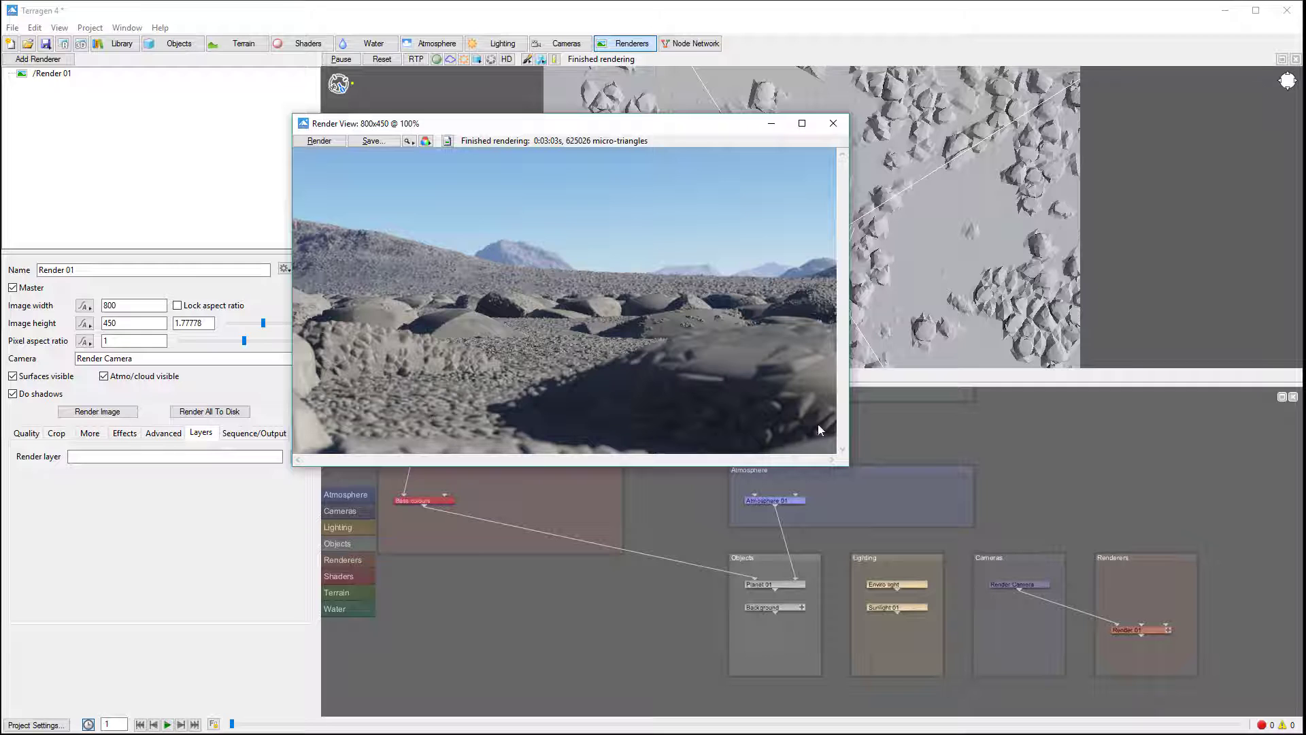
drag(666, 124, 531, 93)
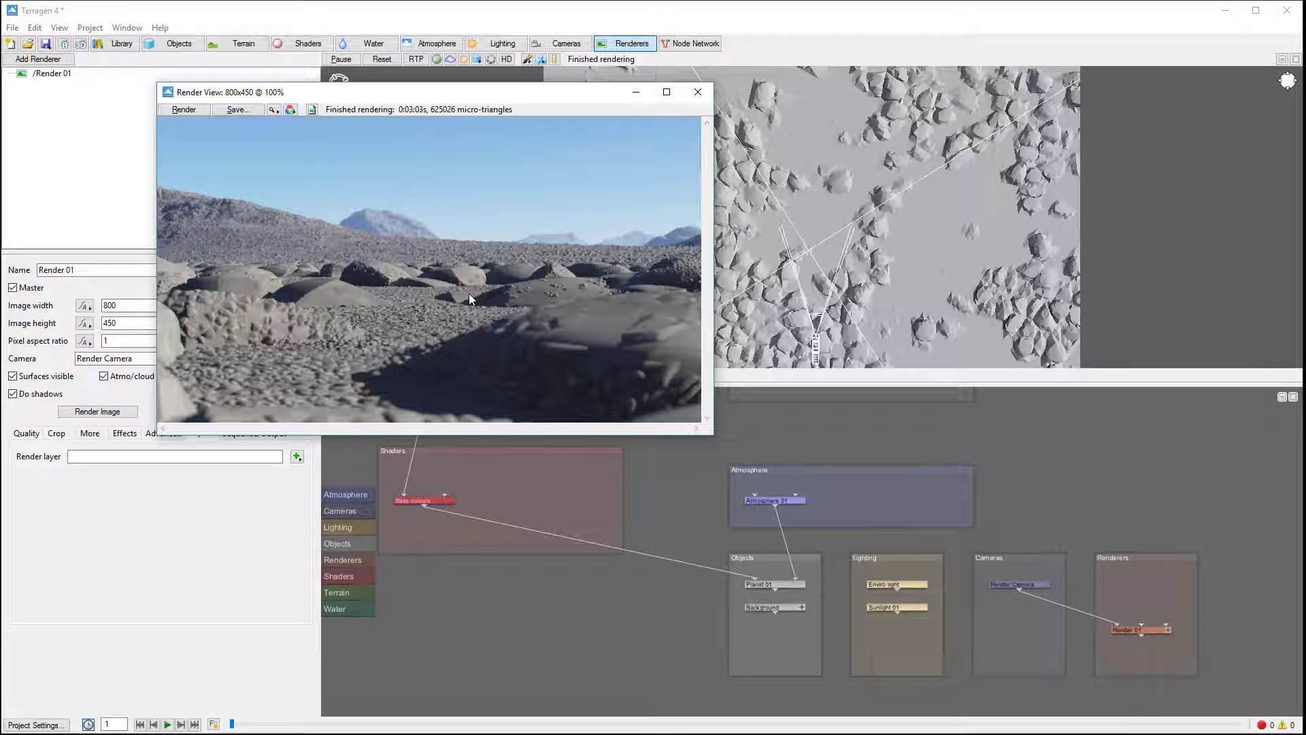
- Close the render view, create Render layer 01 for Render 01, and move it into Renderers
click(700, 96)
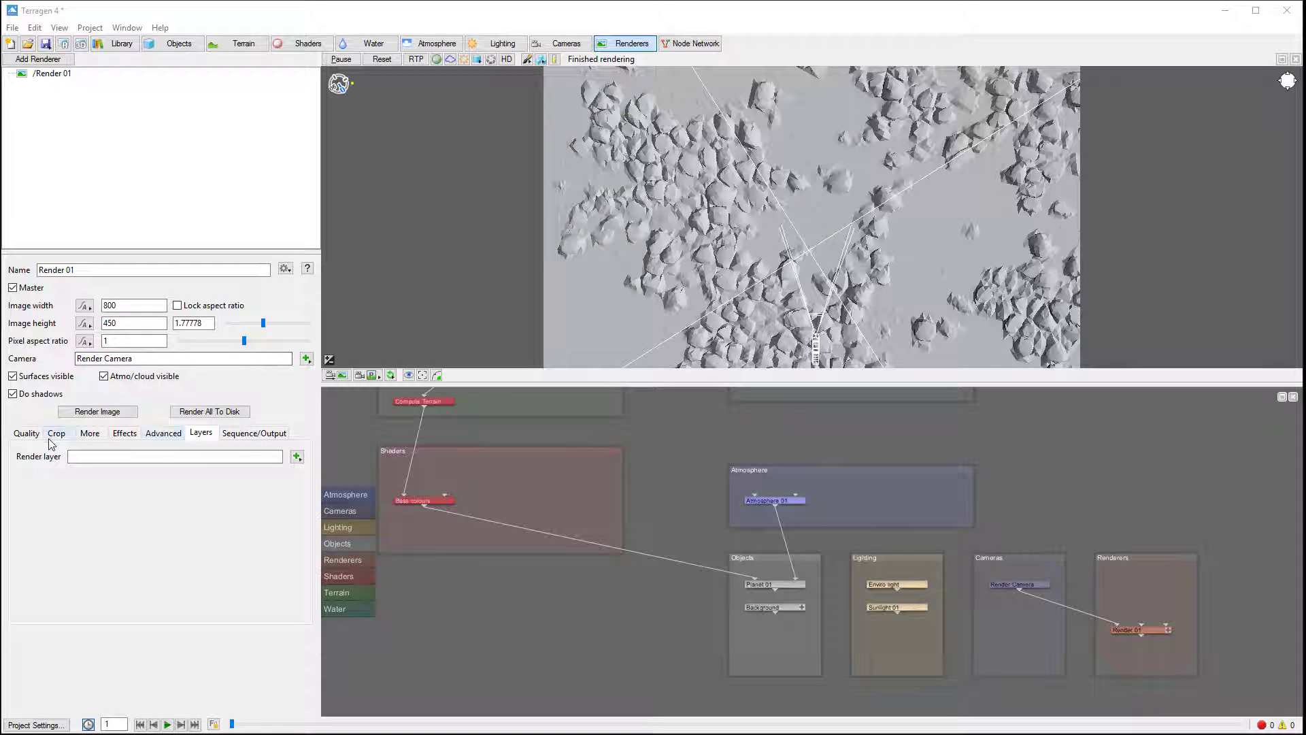
click(28, 433)
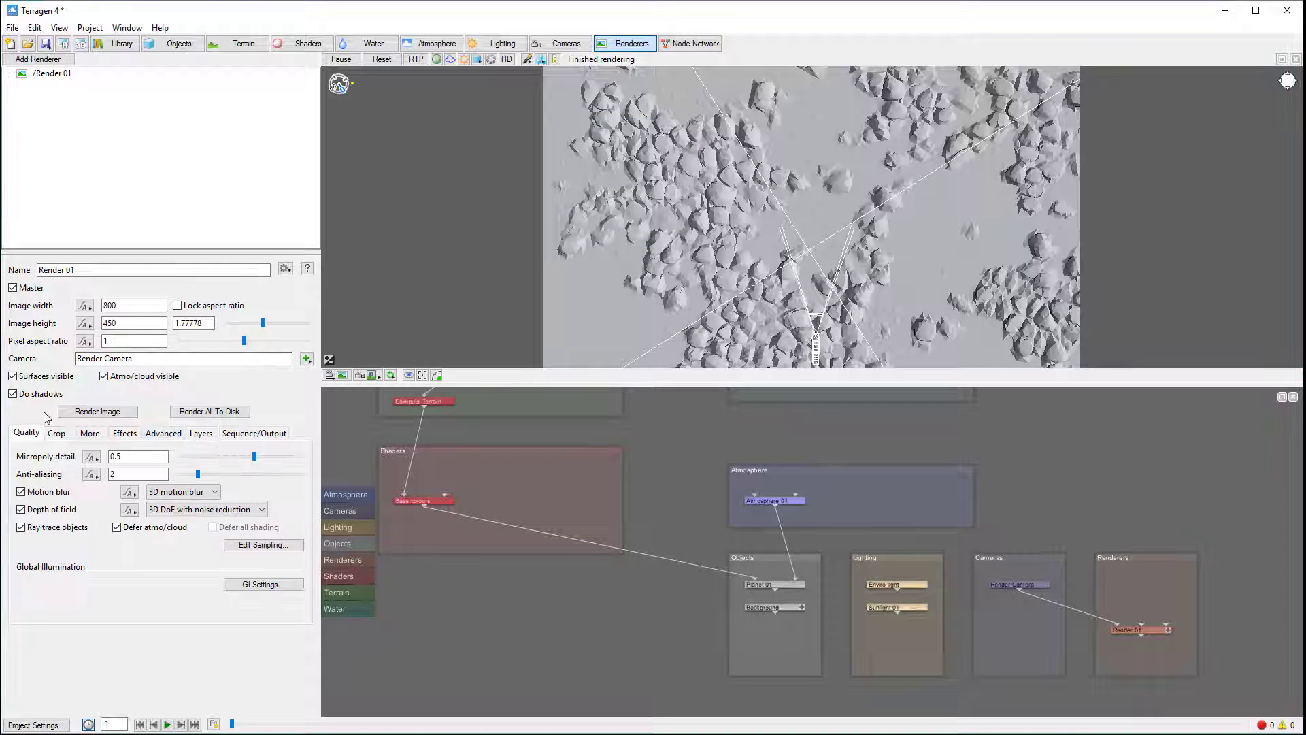
click(200, 433)
click(297, 456)
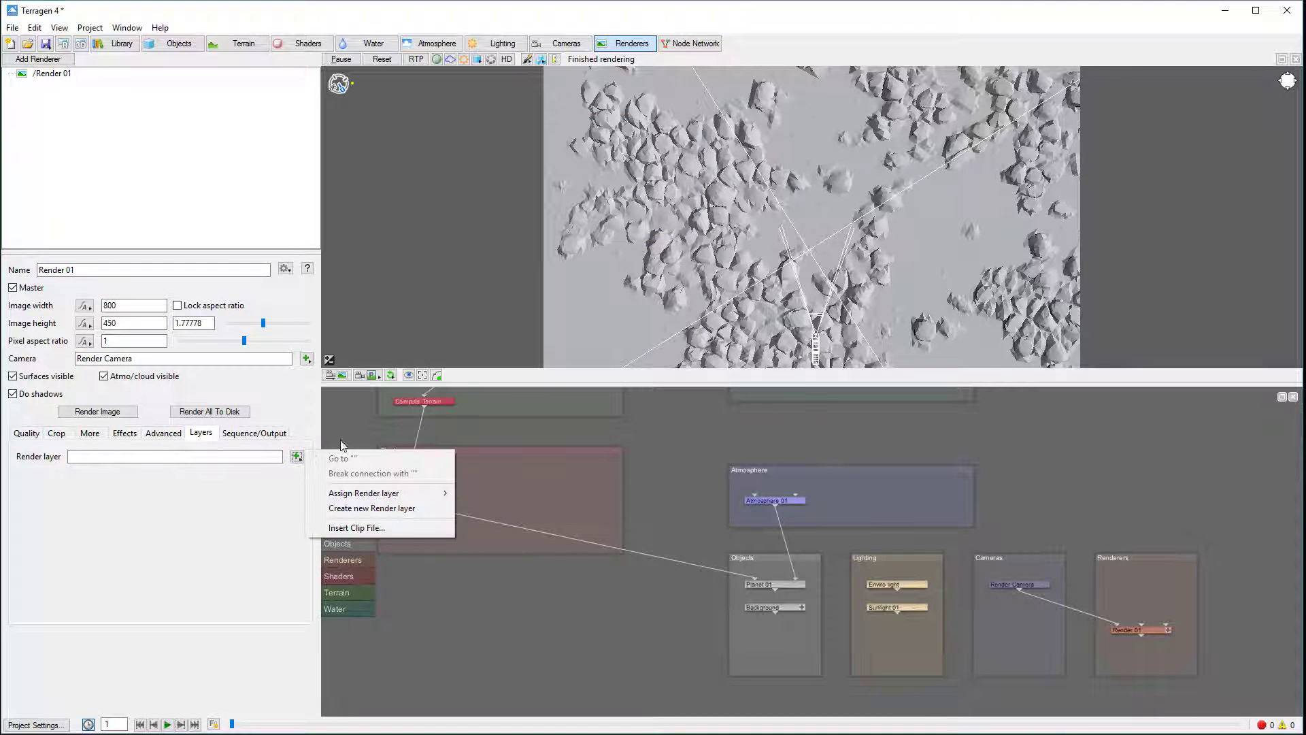
click(381, 509)
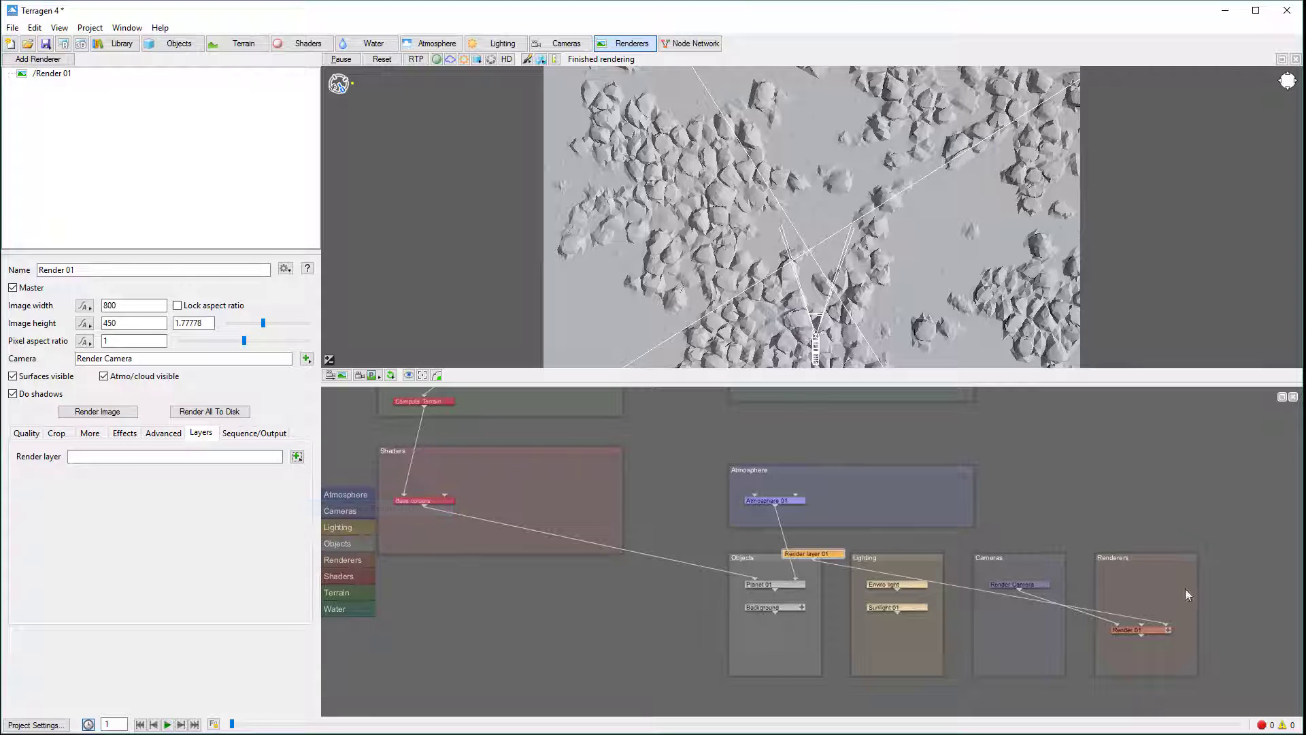
click(806, 553)
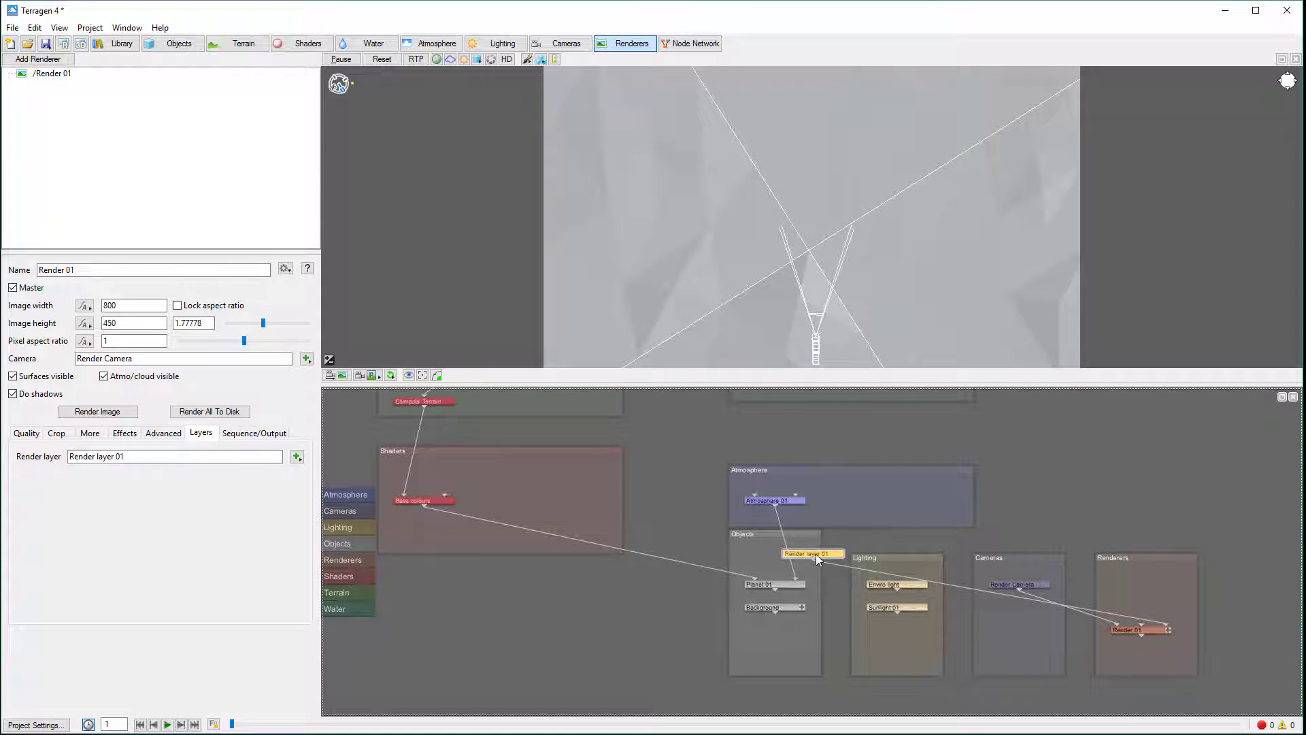
drag(818, 554, 1149, 598)
- Browse the Render Elements list of Render layer 01, with only Alpha enabled, then close its settings
double_click(1149, 598)
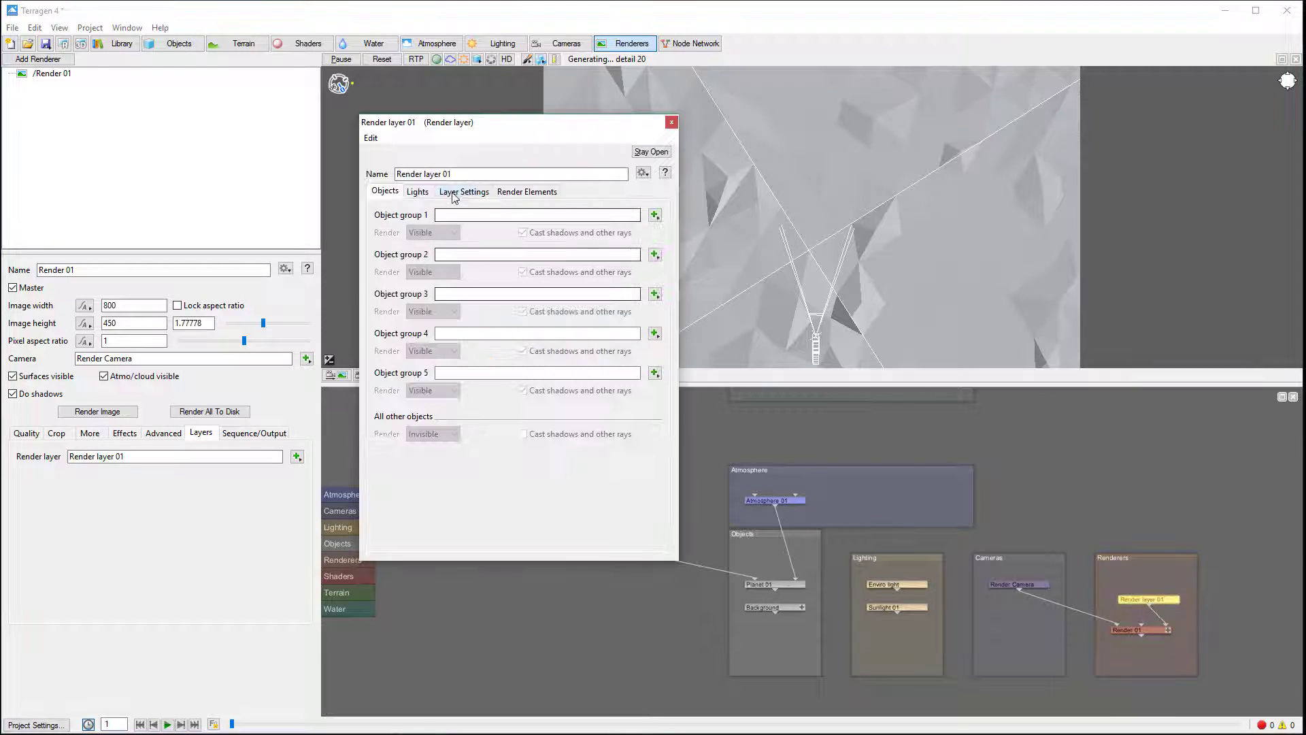
click(529, 192)
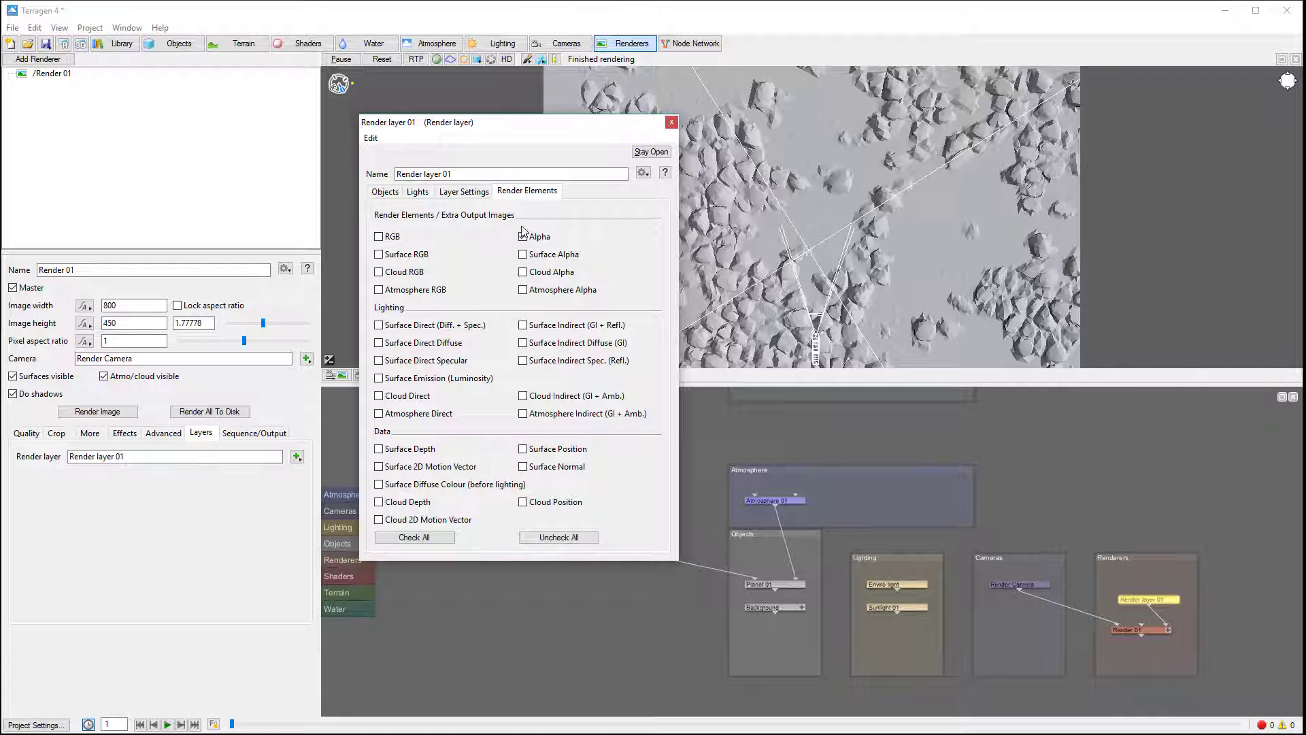
click(670, 124)
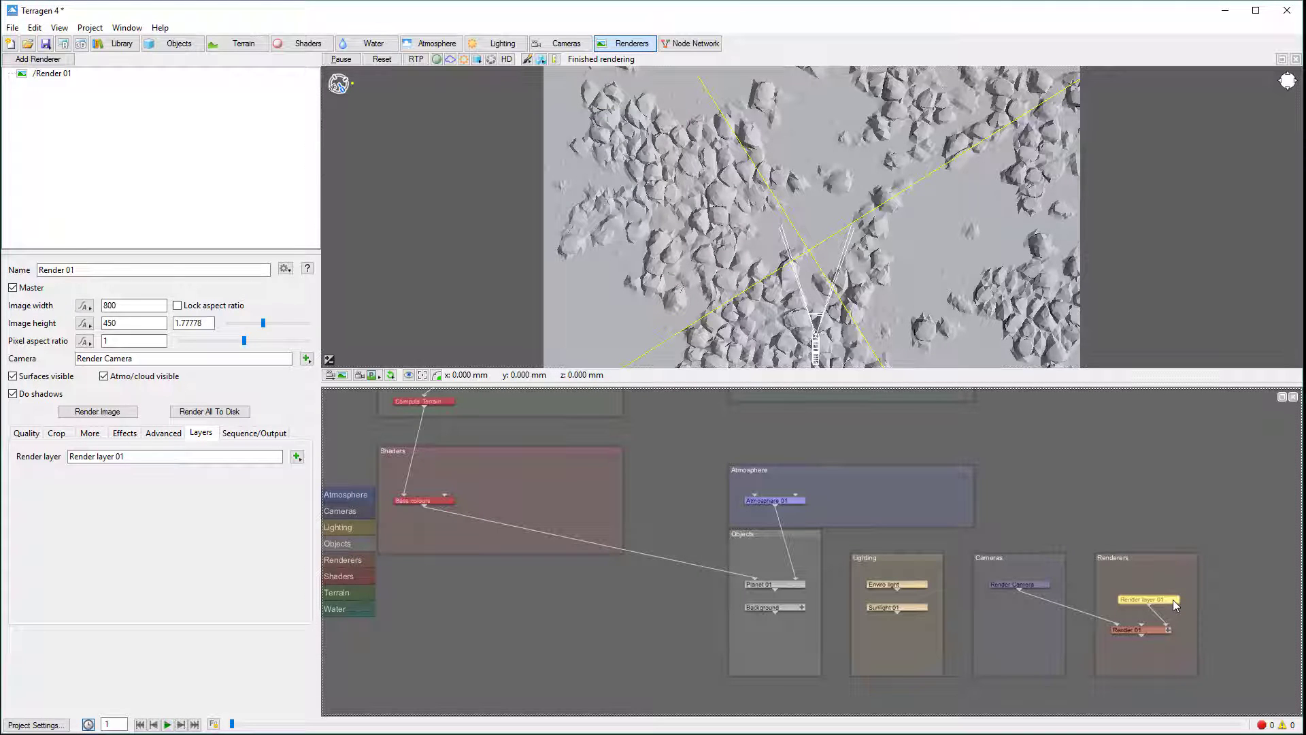
- Delete Render layer 01, then reopen the 800x450 render view and move it toward the centre
key(Delete)
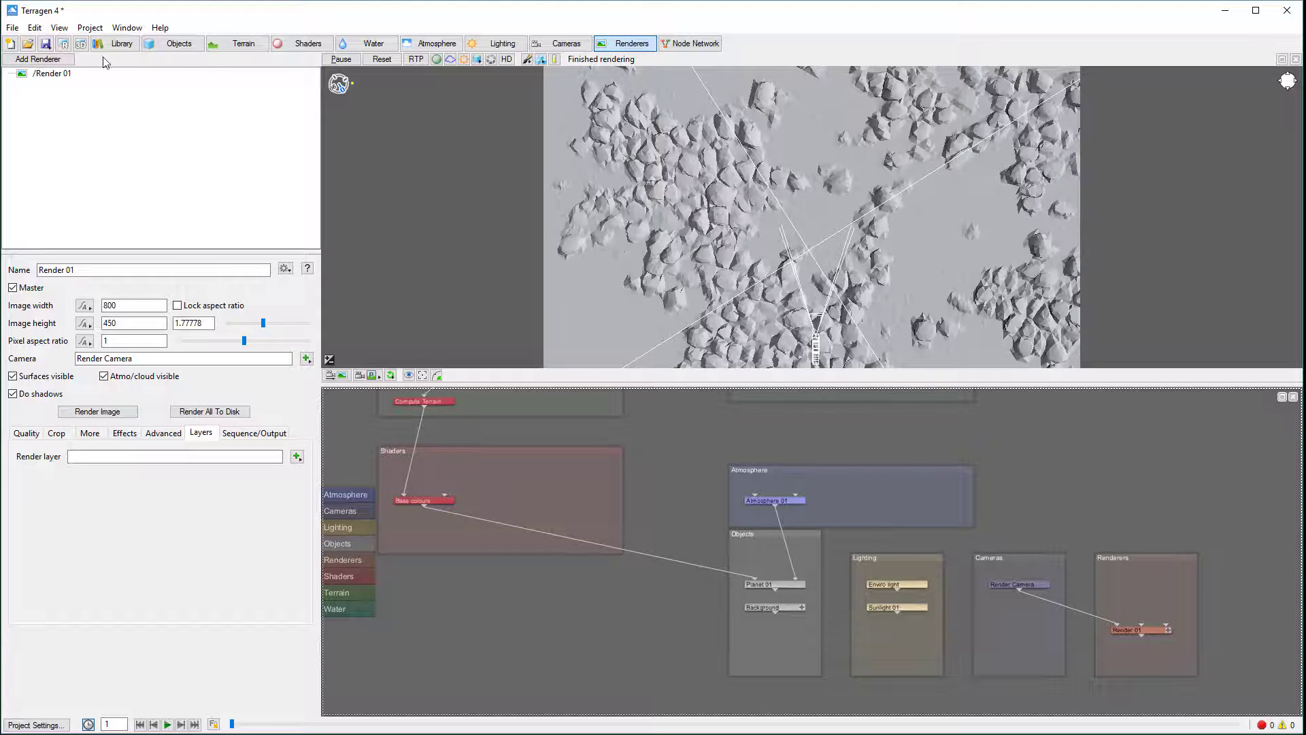
click(63, 45)
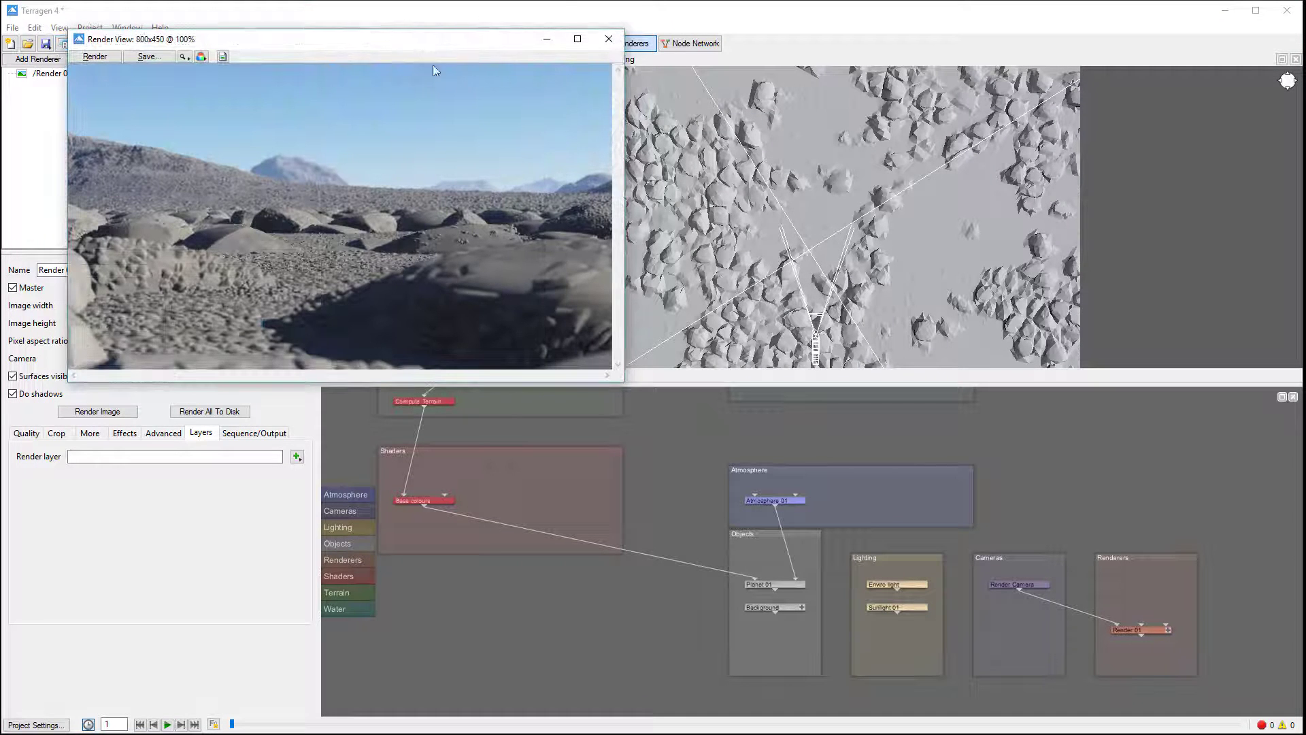
drag(415, 39, 666, 130)
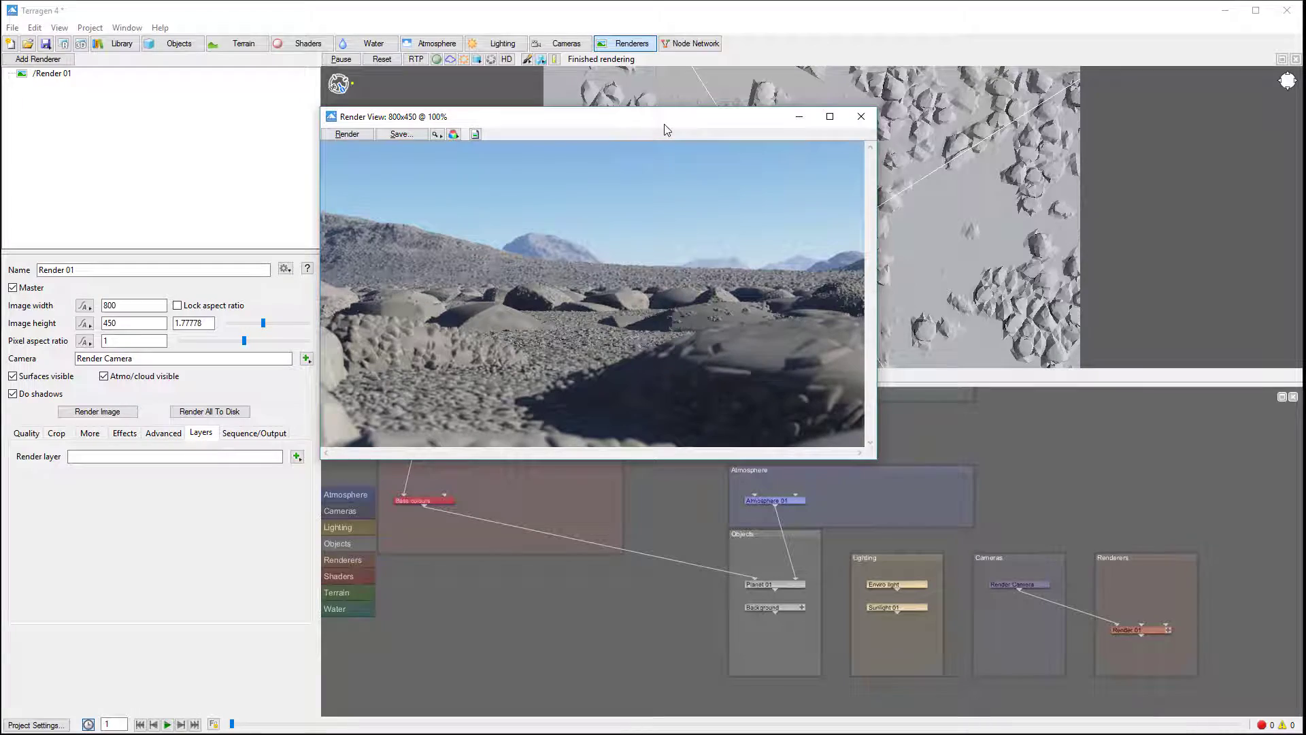